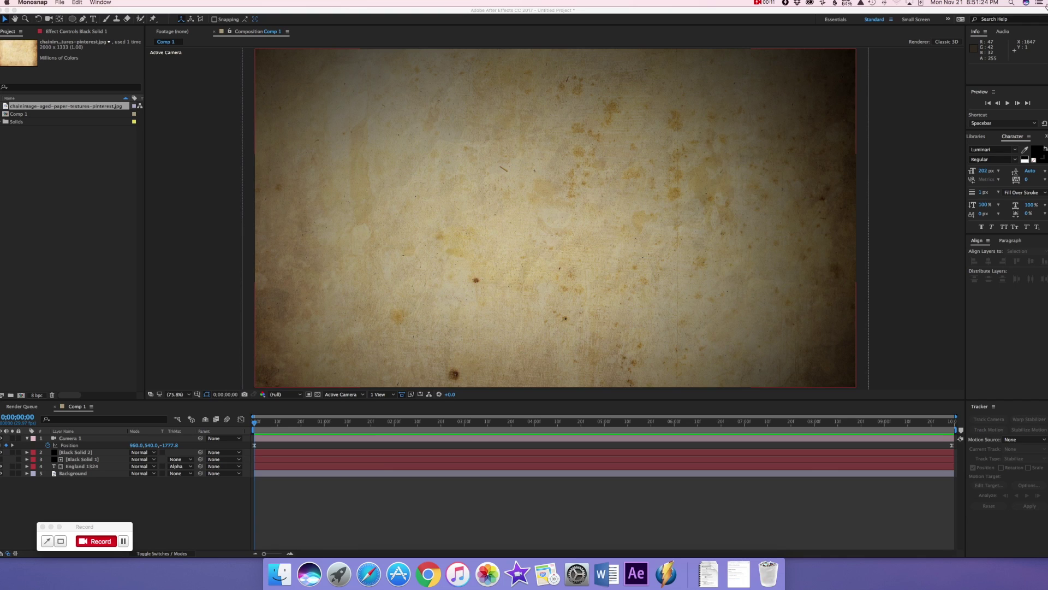
Switch to After Effects and create a new composition with the HDTV 1080 29.97 preset and a 10-second duration.
click(638, 566)
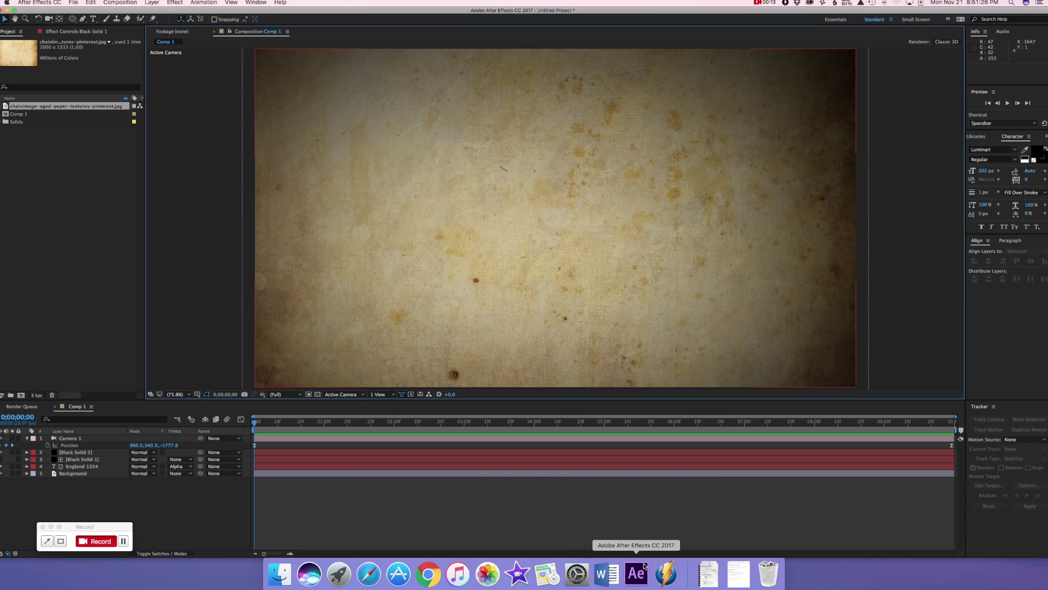
click(120, 7)
click(126, 13)
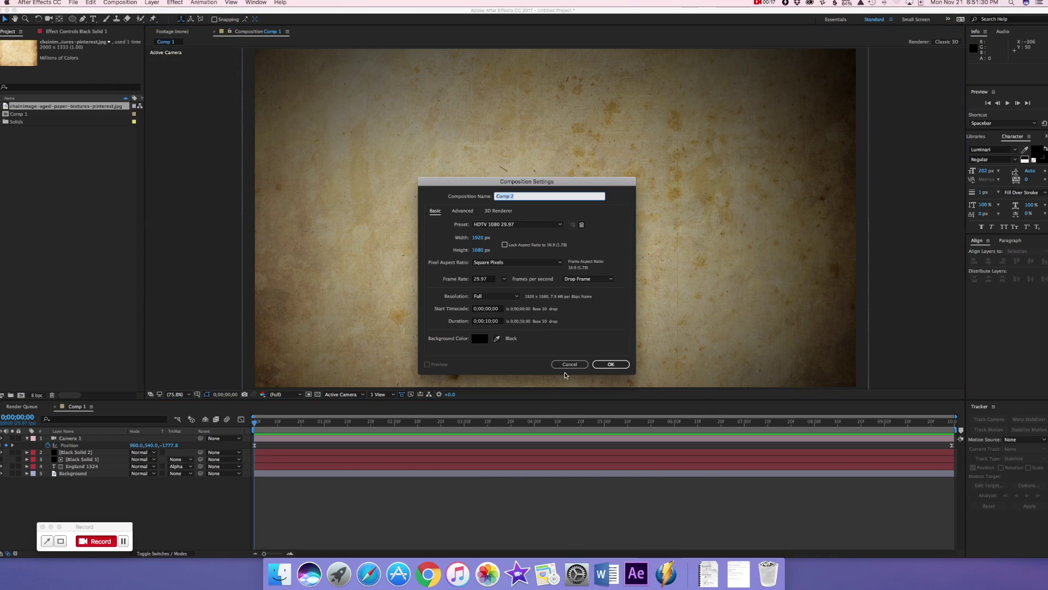
click(611, 366)
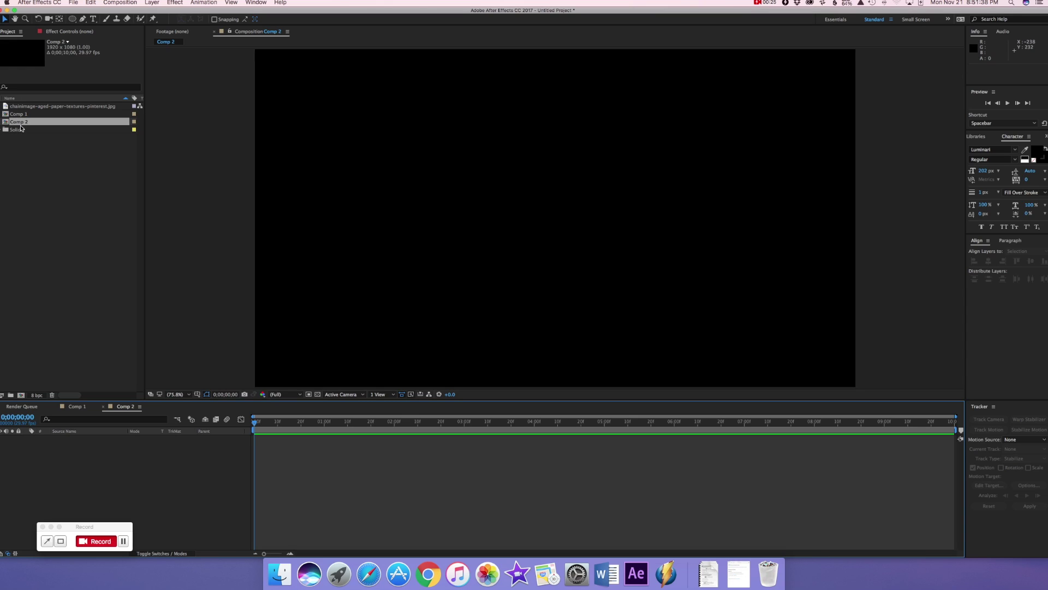
Add the aged paper texture image from the project to the new composition as its background layer.
click(70, 107)
drag(62, 109, 108, 437)
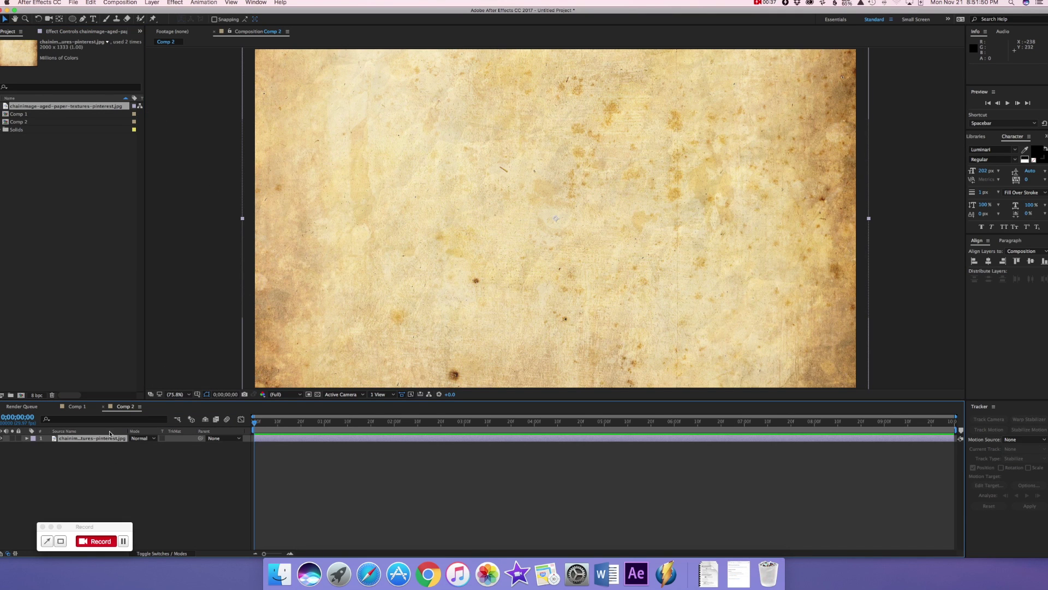
click(113, 466)
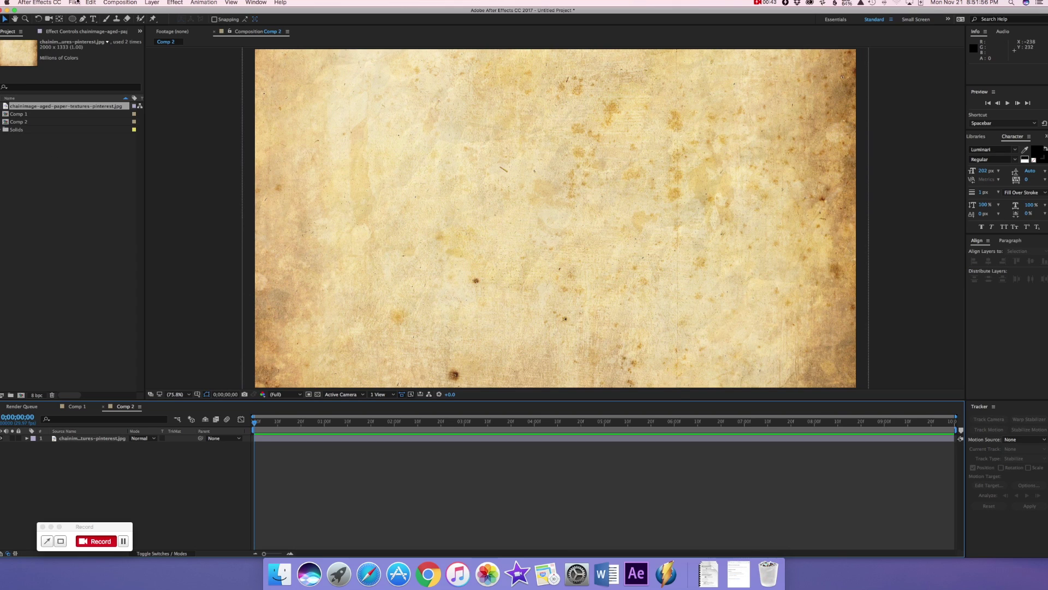
Create a text layer reading "Marauder's Map" in Luminari at 94 px over the paper background.
click(152, 3)
mouse_move(163, 12)
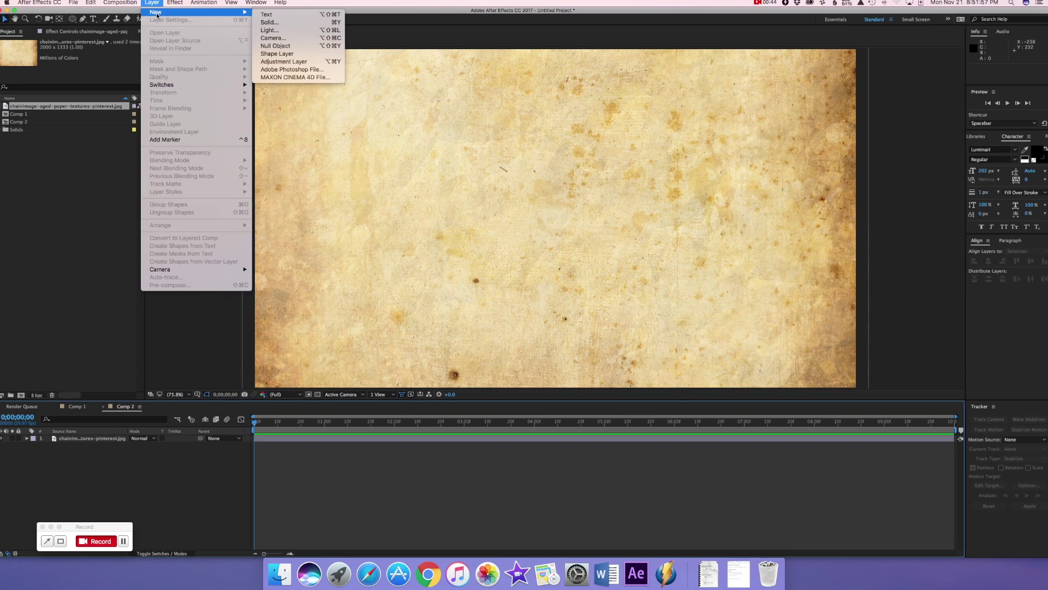
click(304, 16)
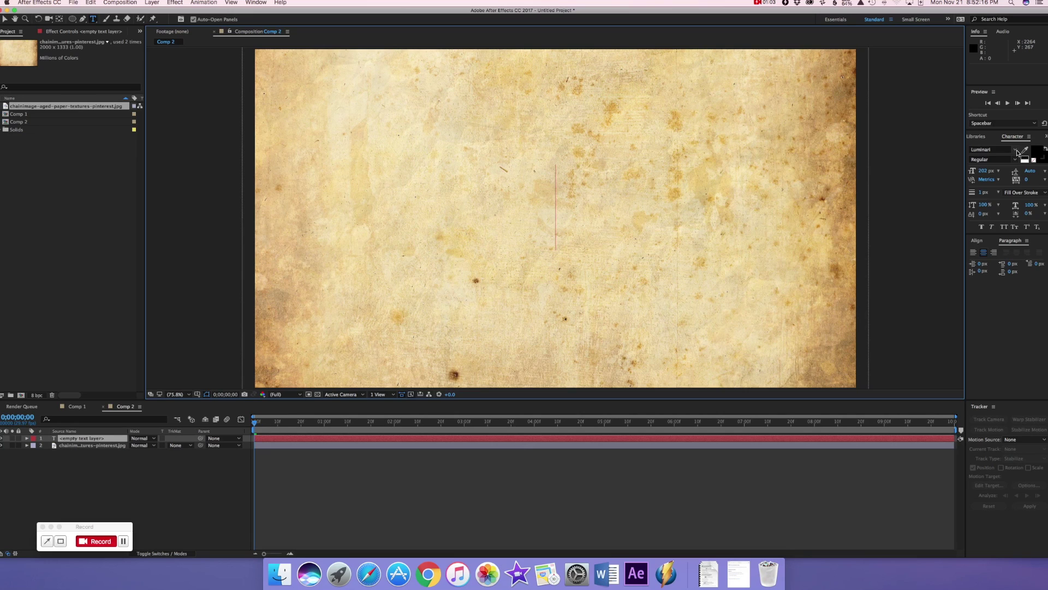
click(555, 213)
drag(987, 170, 945, 175)
text(Ma)
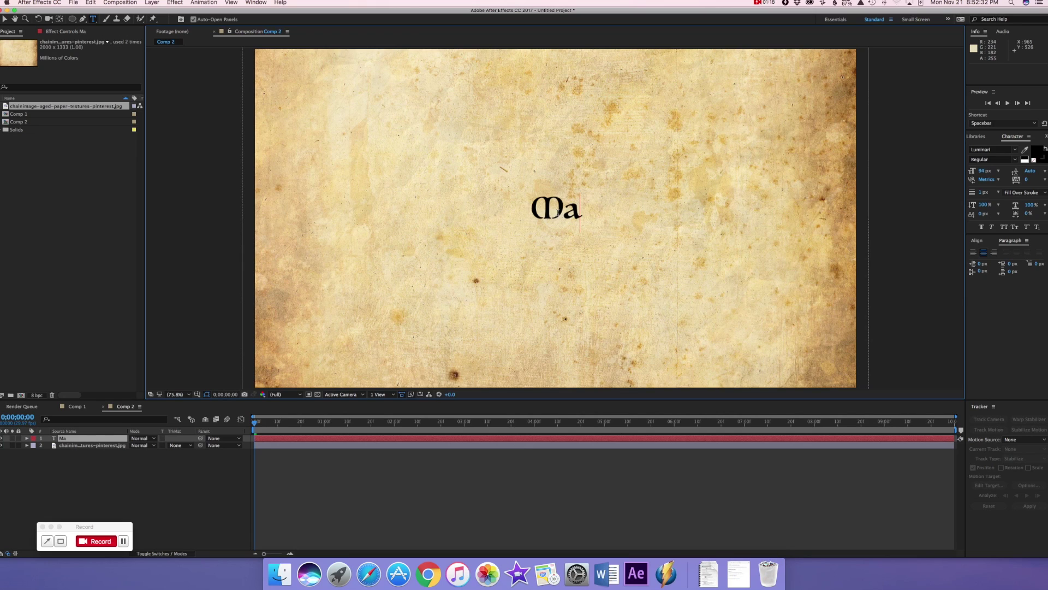
key(BackSpace)
text(arau)
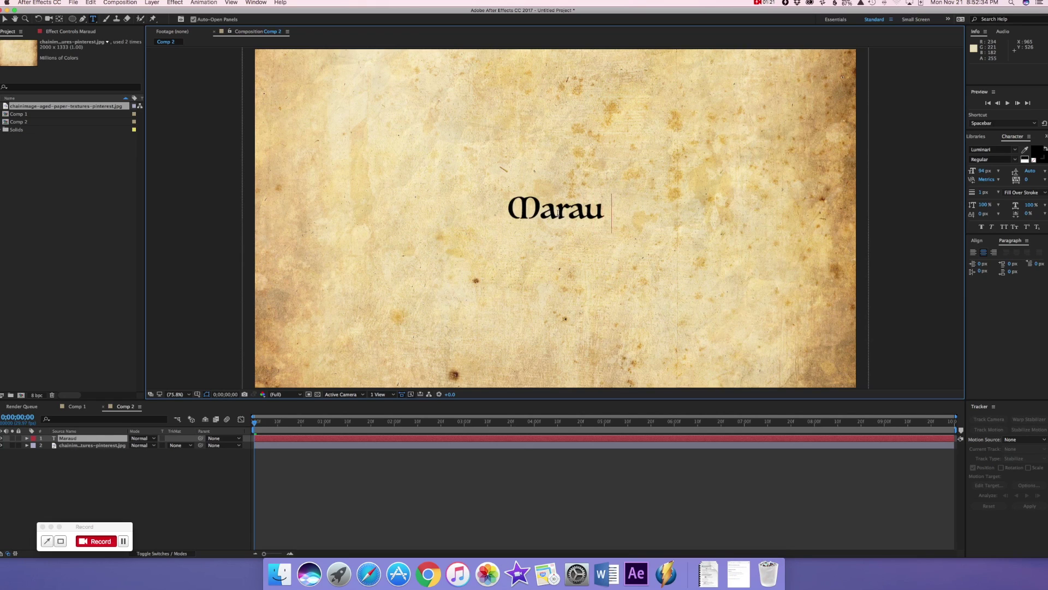
text(der's Map)
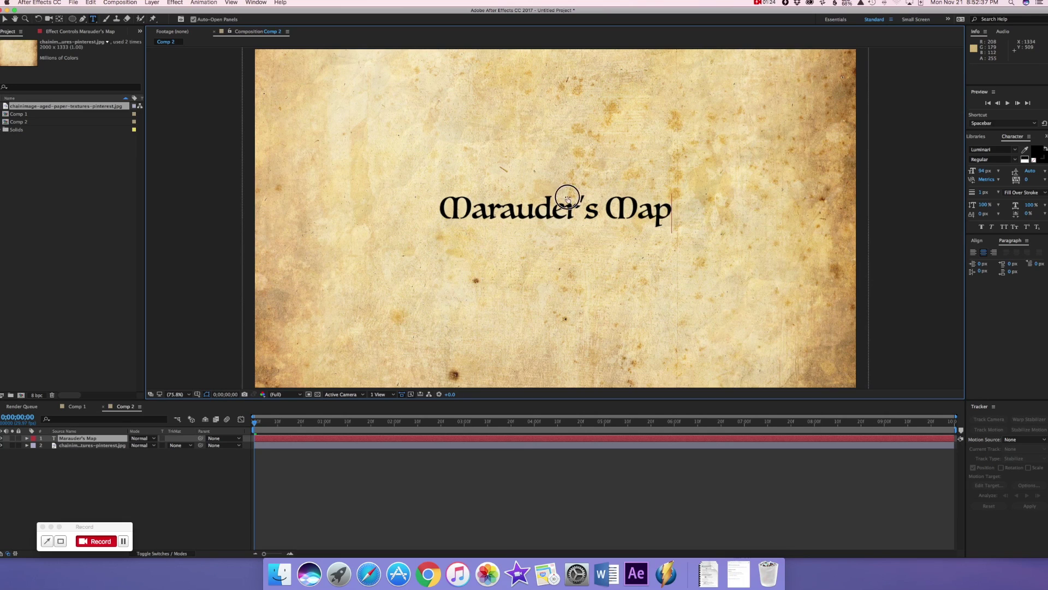
Enlarge the Marauder's Map text to 210 px and centre the layer horizontally and vertically in the composition.
key(super+a)
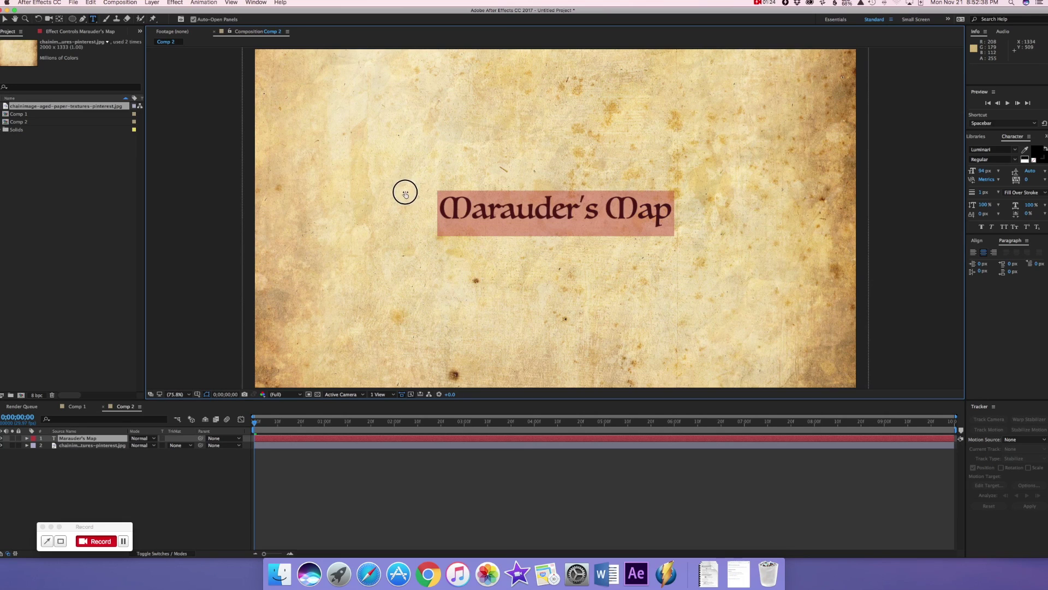
drag(985, 170, 1025, 158)
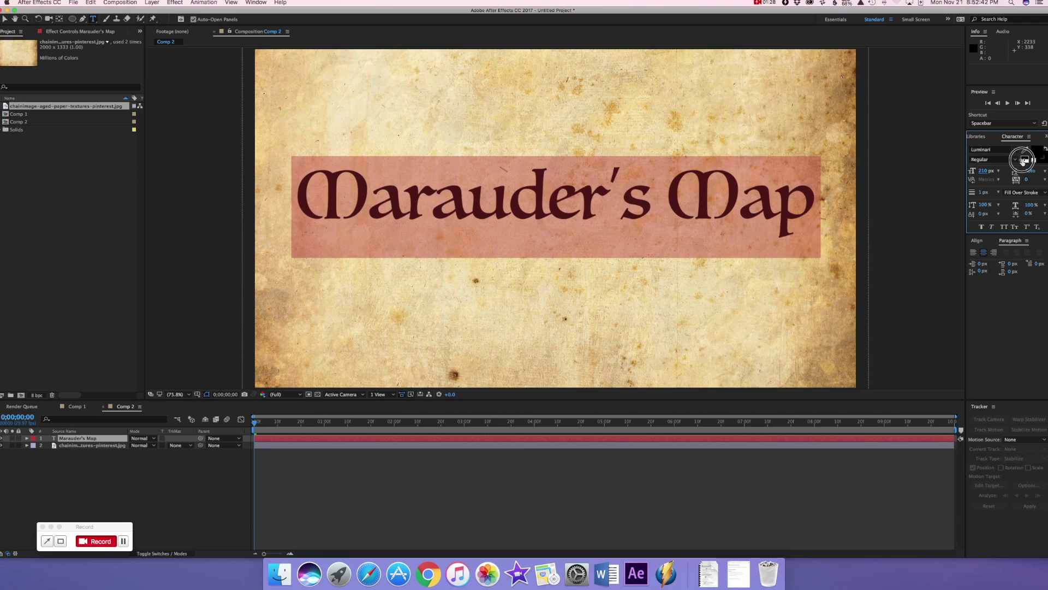
click(978, 240)
click(1031, 261)
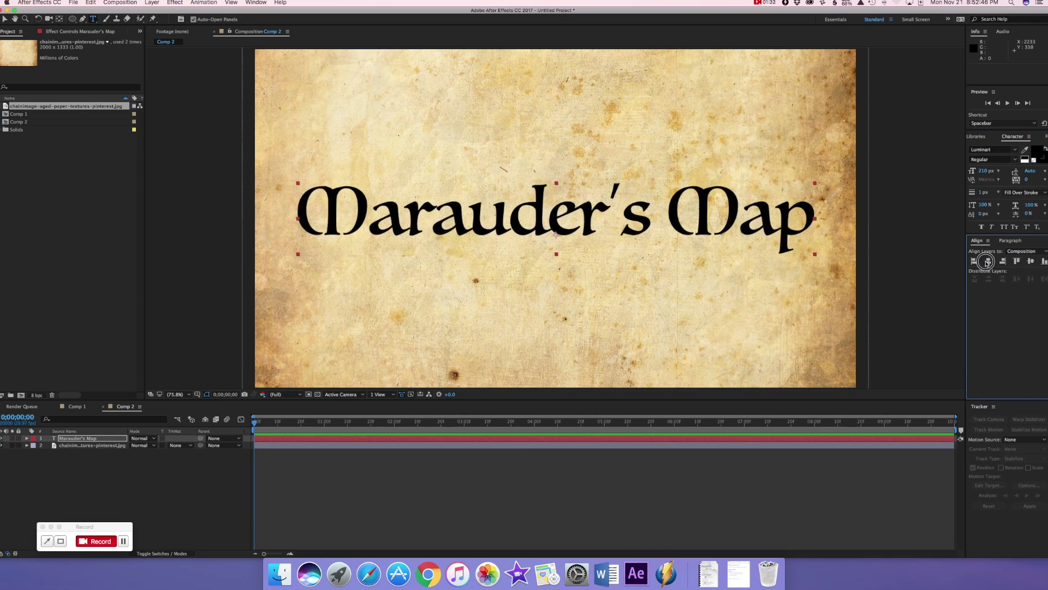
click(255, 3)
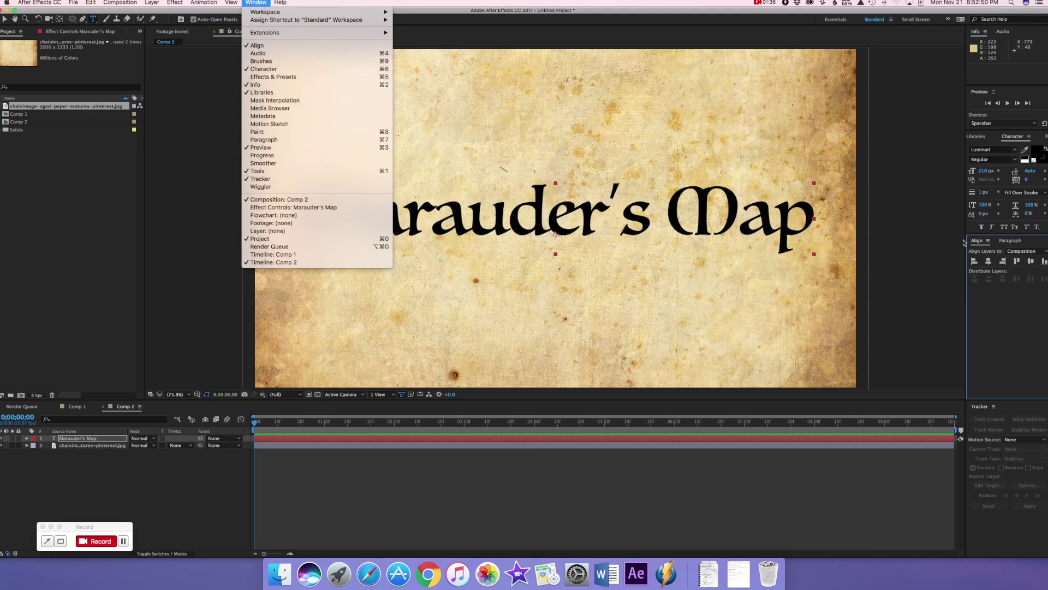
click(1026, 312)
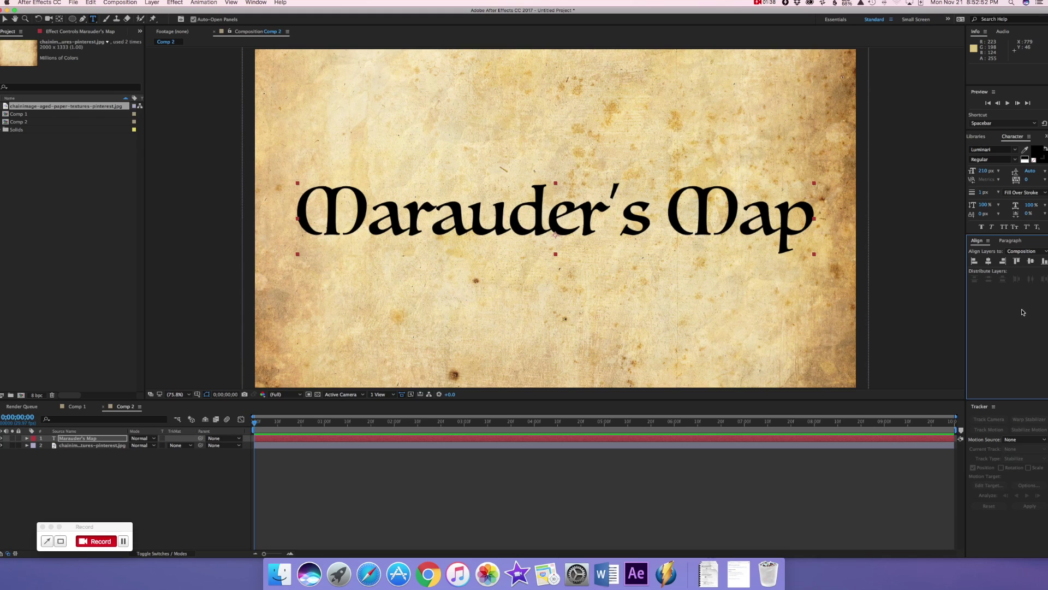
click(743, 527)
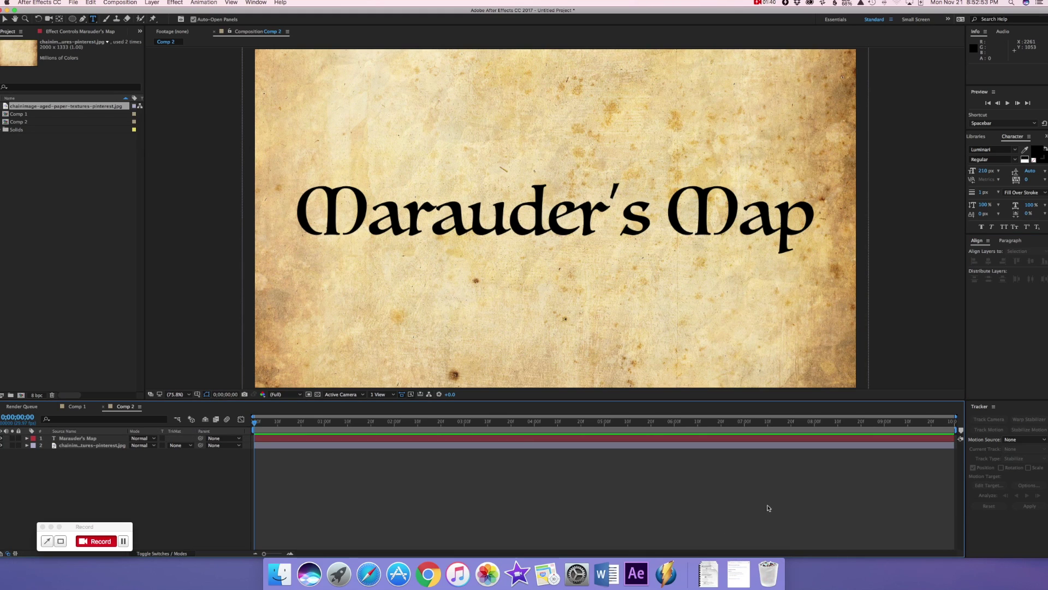
Create a black solid layer of 1920 x 1080 px above the text layer.
click(149, 4)
mouse_move(164, 12)
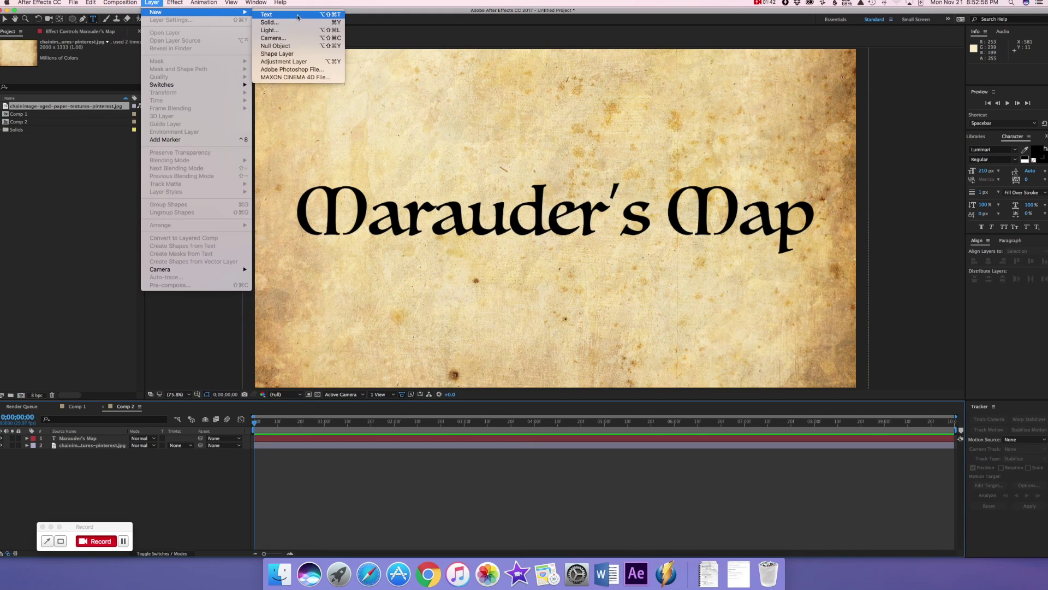
click(292, 23)
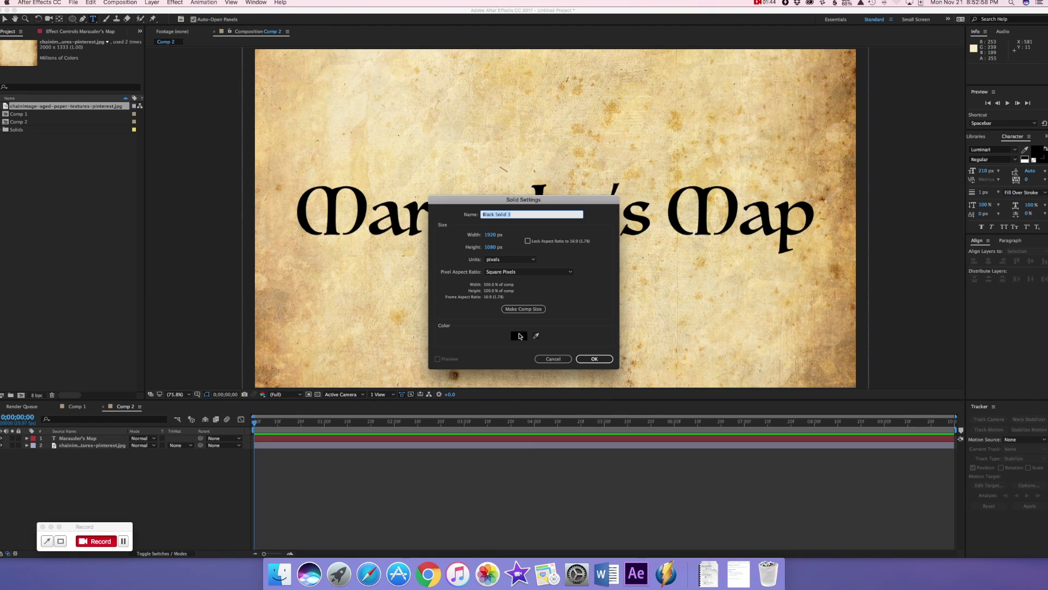
click(594, 359)
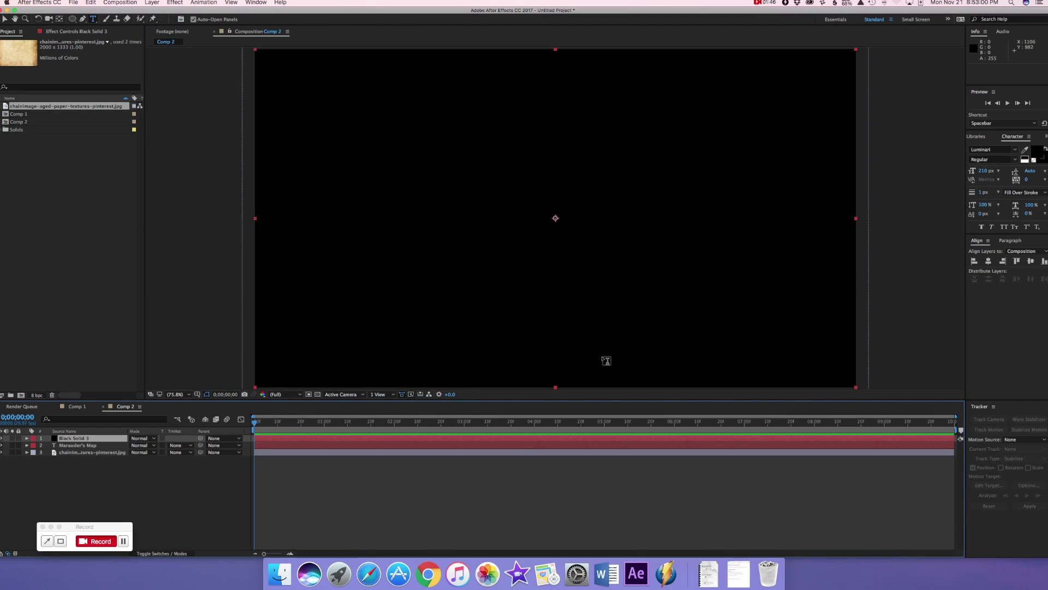
Mask the black solid with an ellipse about 385 by 350 px and move it over the middle of the text.
click(4, 19)
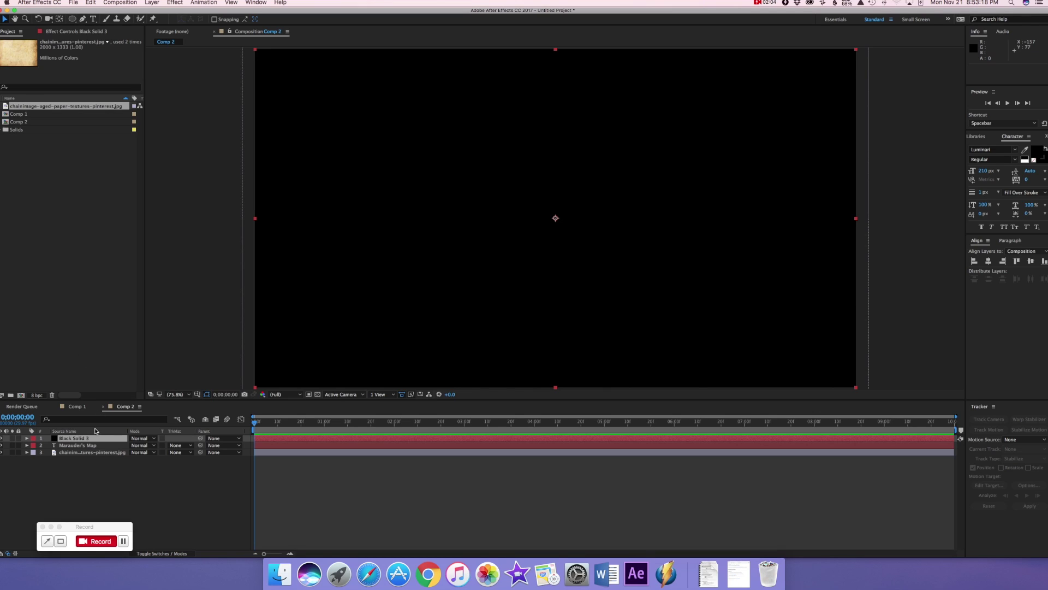
click(72, 19)
drag(276, 60, 399, 168)
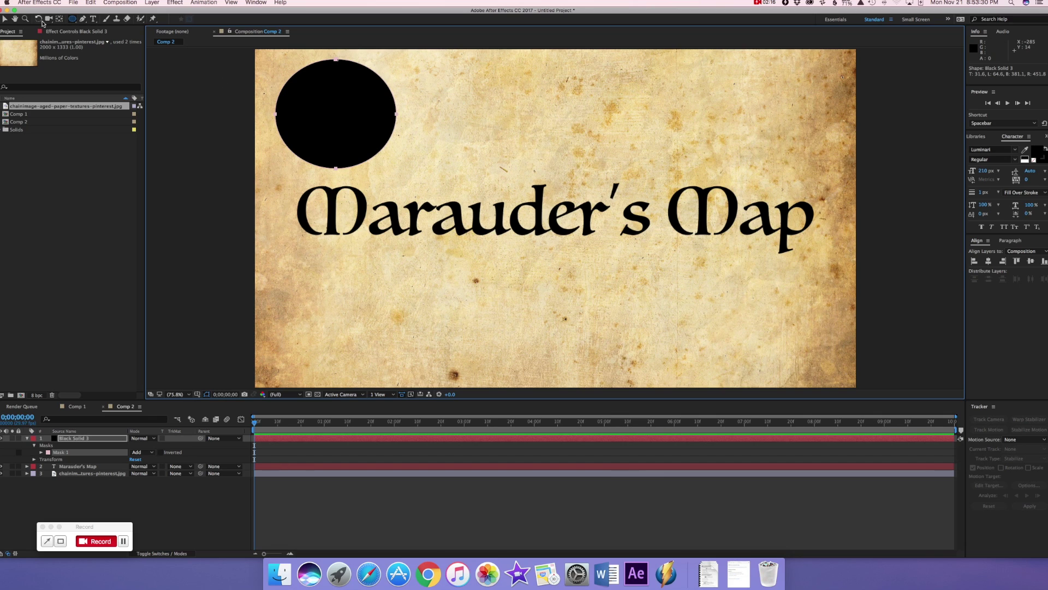
click(4, 19)
drag(362, 119, 496, 190)
drag(365, 140, 590, 240)
Set the feather of the black solid's elliptical mask to 62 pixels.
click(41, 453)
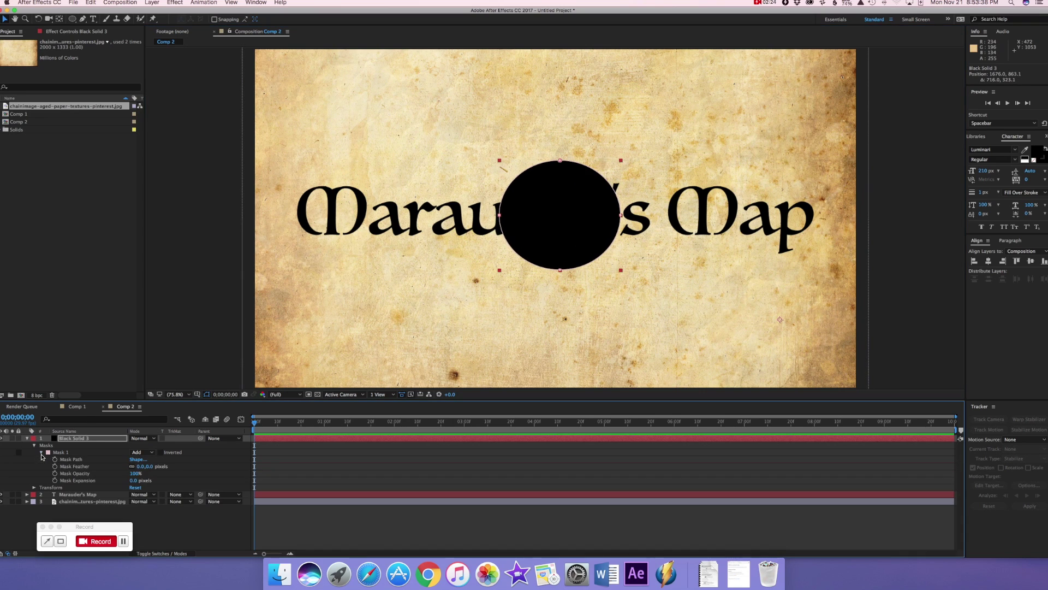
mouse_move(143, 466)
mouse_down()
mouse_move(187, 457)
mouse_move(151, 452)
mouse_up()
click(99, 439)
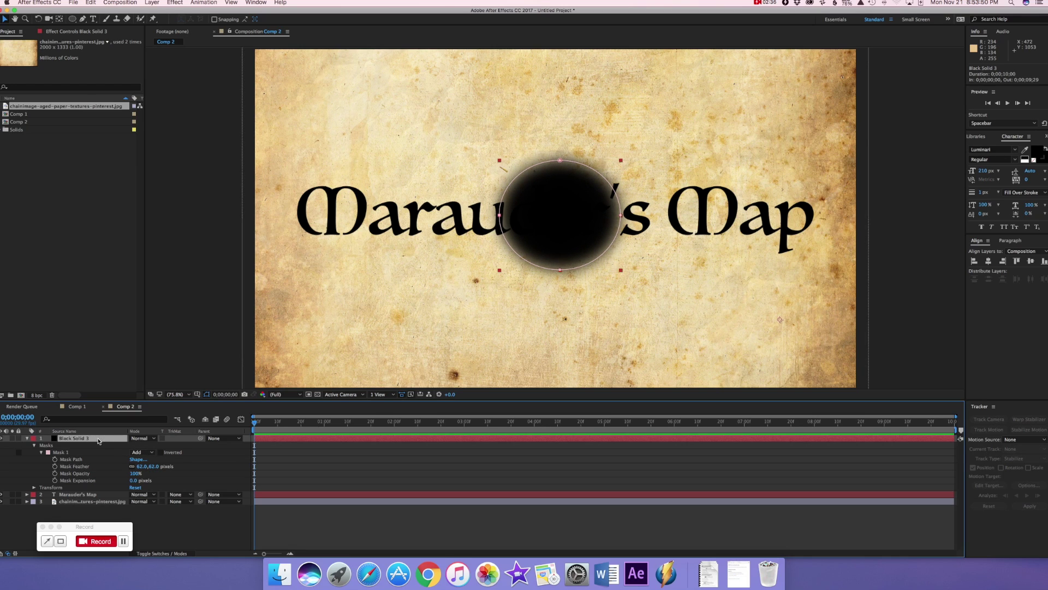
Reveal the black solid's Scale property, try enlarging the layer to 168%, and undo the scale changes.
key(s)
mouse_move(162, 445)
mouse_down()
mouse_move(203, 442)
mouse_move(143, 437)
mouse_up()
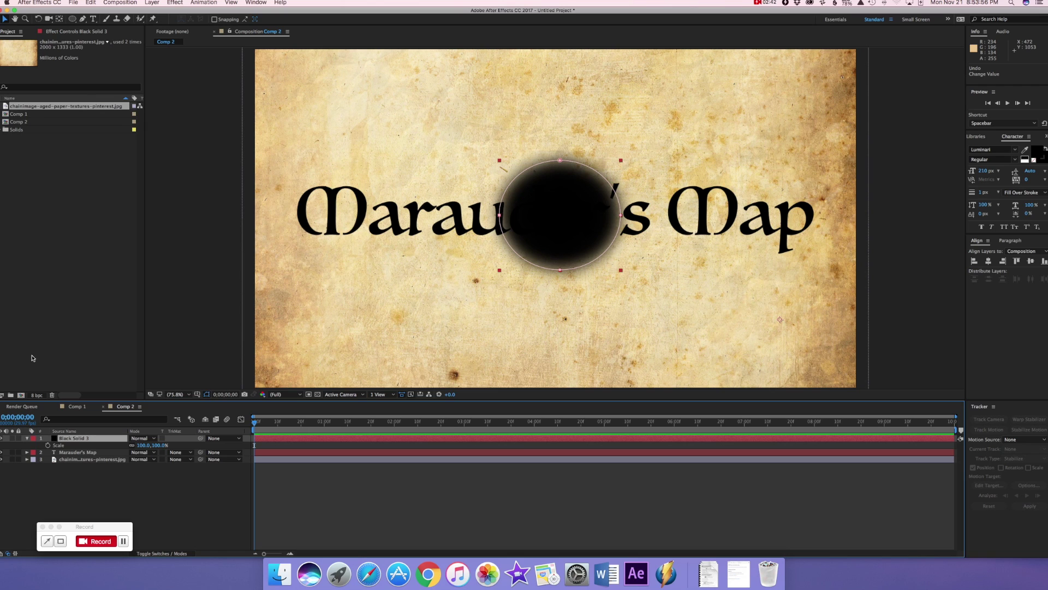
mouse_move(159, 443)
mouse_down()
mouse_move(171, 435)
mouse_move(153, 435)
mouse_move(182, 429)
mouse_move(168, 431)
mouse_up()
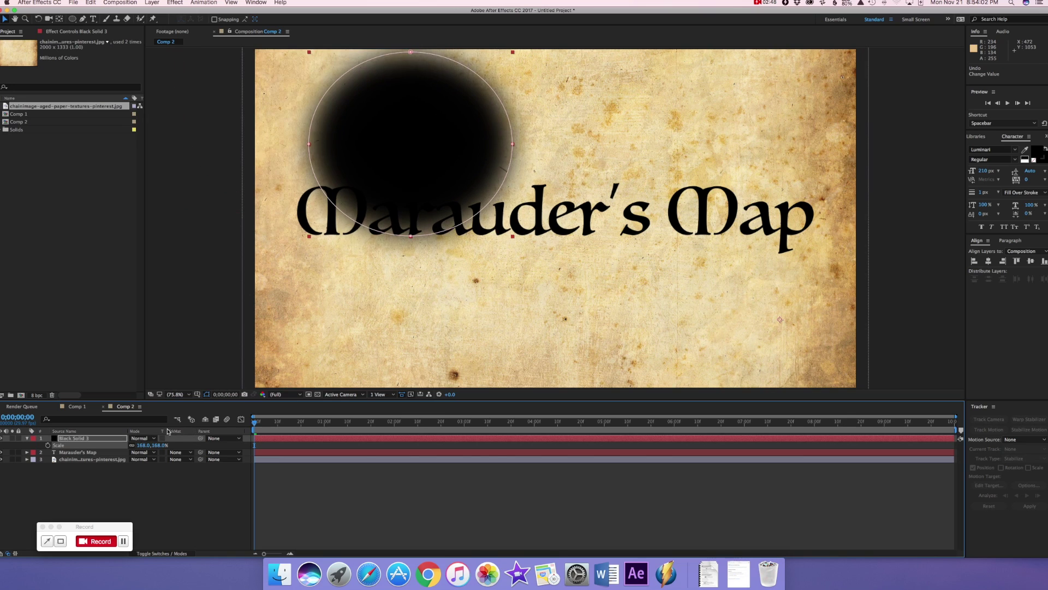
key(super+z)
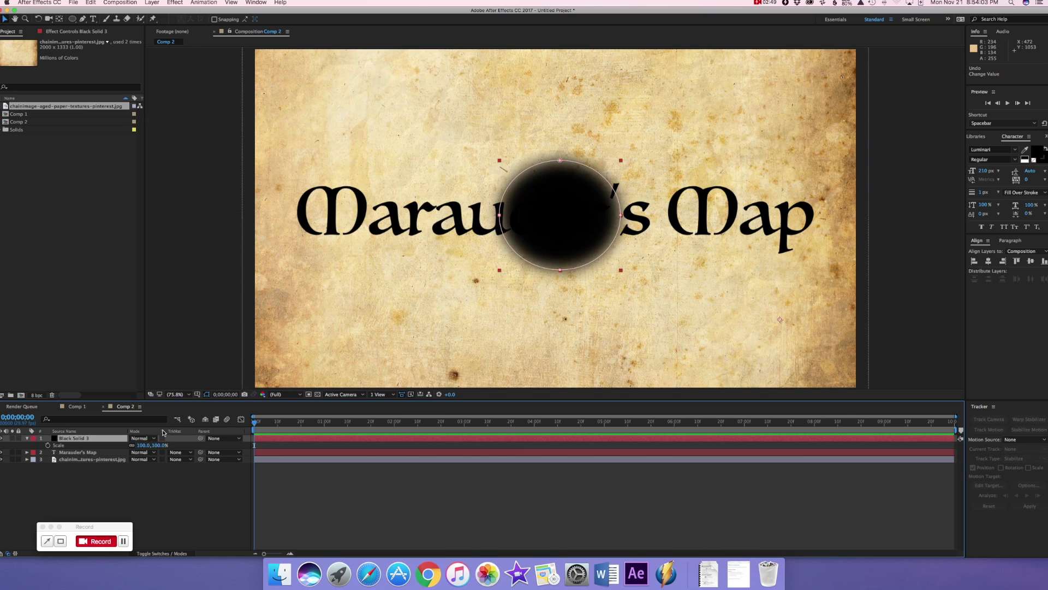
Centre the black solid's anchor point in its layer content.
click(152, 3)
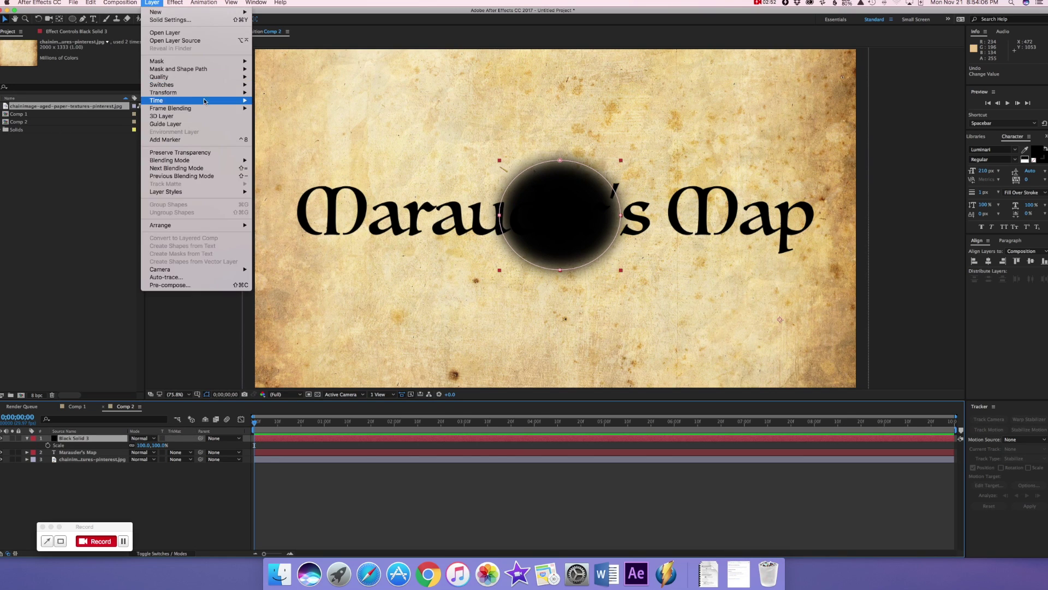
mouse_move(191, 96)
click(304, 180)
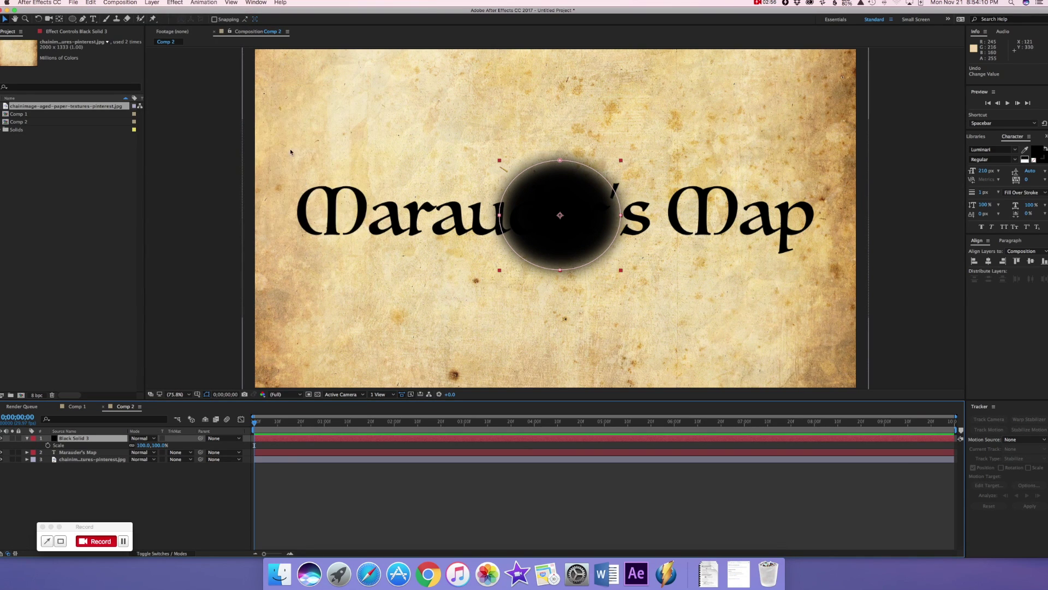
Keyframe the black solid's scale from 0% at the start of the composition to 562% at 4 seconds.
drag(153, 445, 88, 430)
click(48, 445)
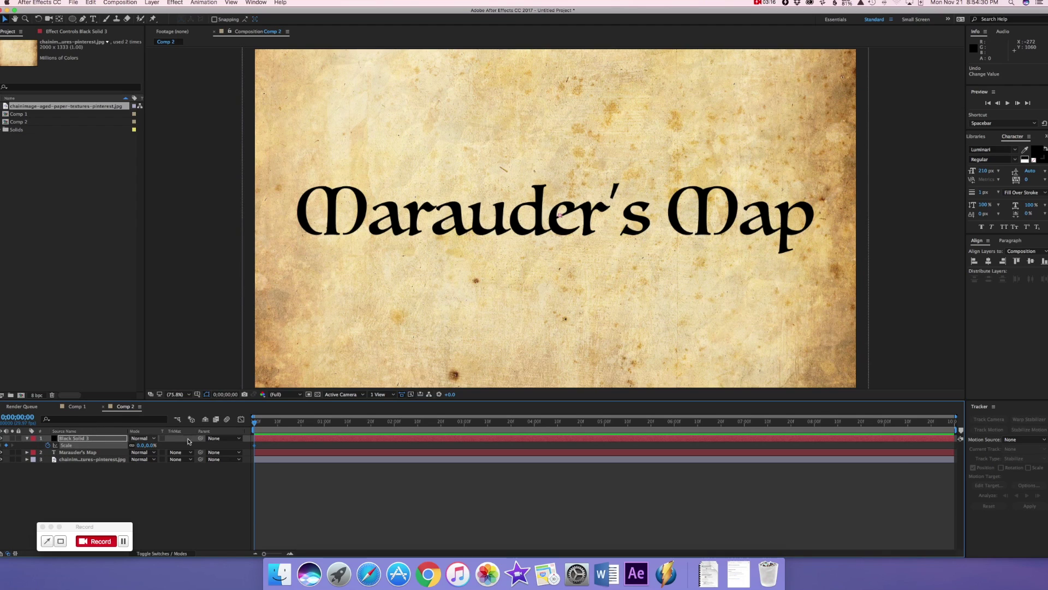
drag(254, 426, 534, 425)
drag(140, 447, 350, 424)
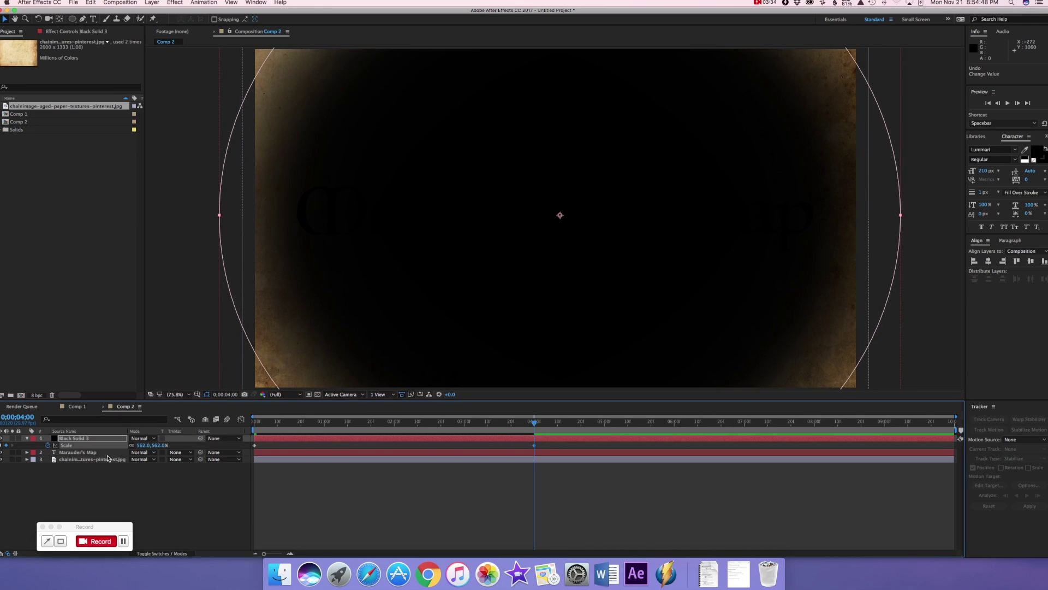
Set the temporal interpolation of both scale keyframes to Bezier and return the playhead to the start.
click(99, 447)
right_click(255, 446)
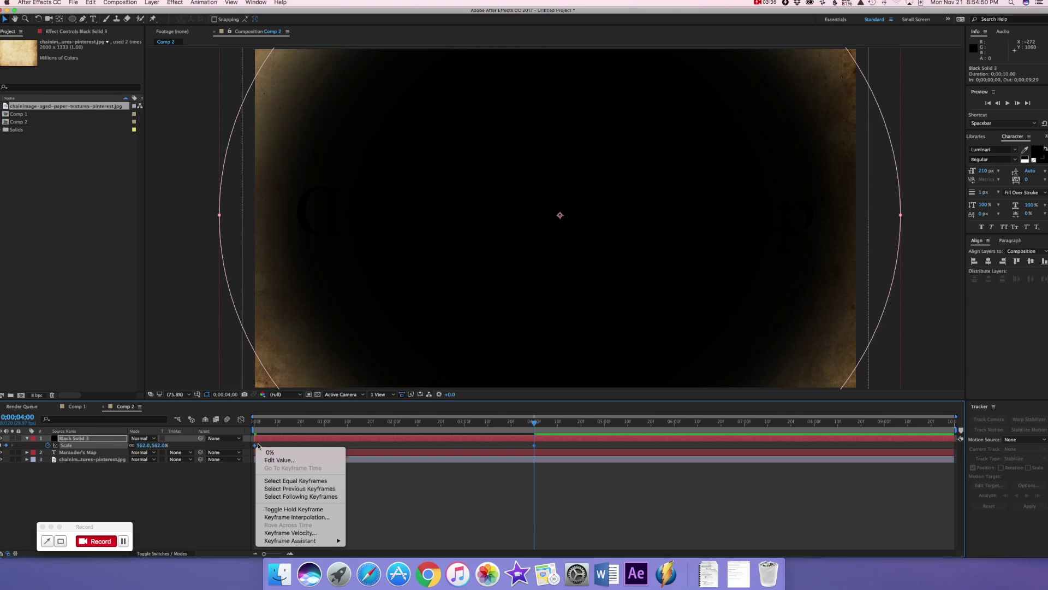
click(303, 519)
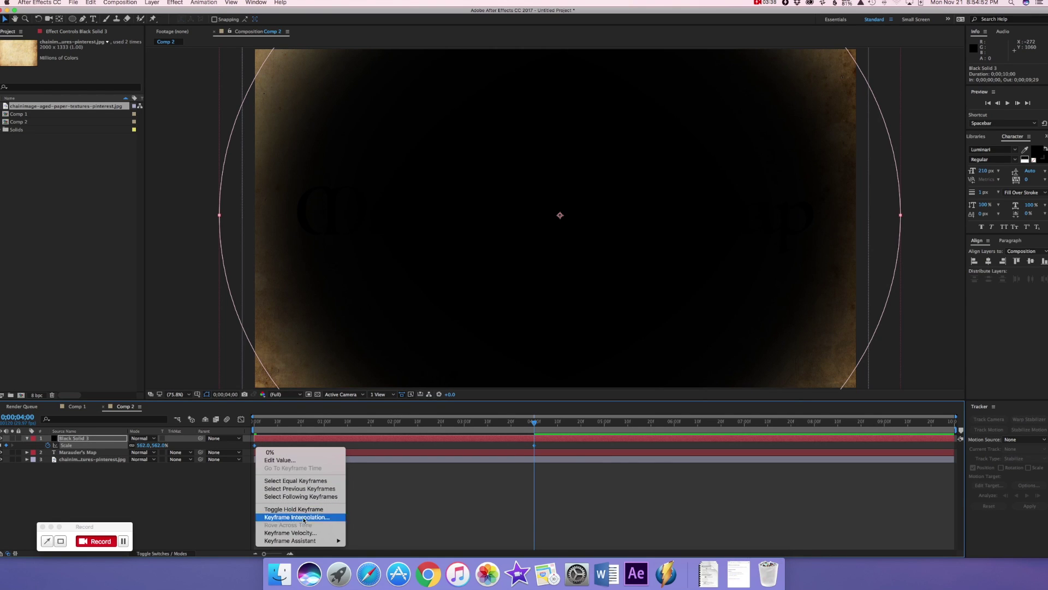
click(549, 247)
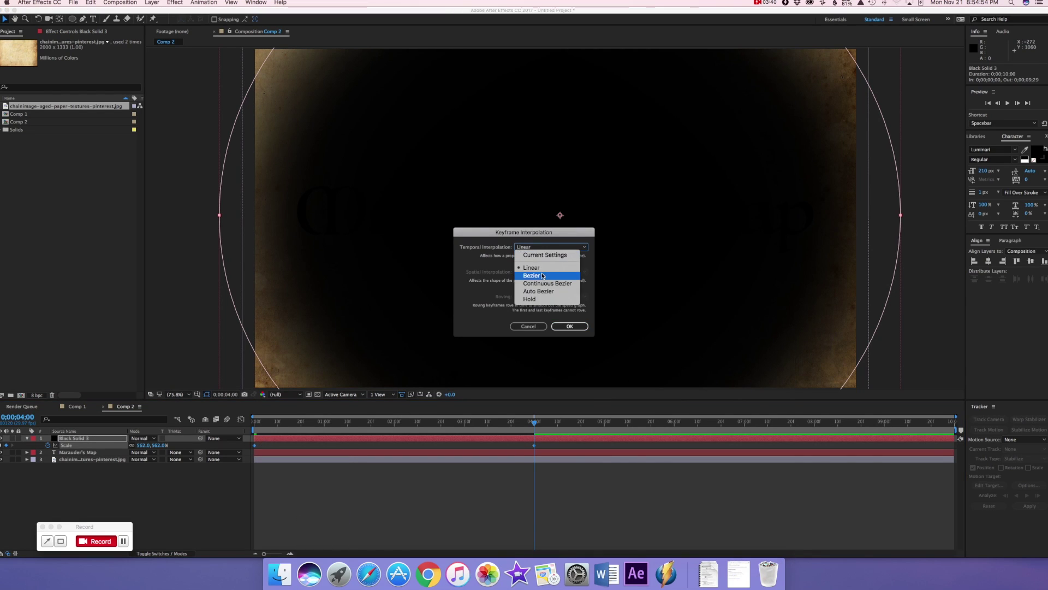
click(532, 272)
click(570, 326)
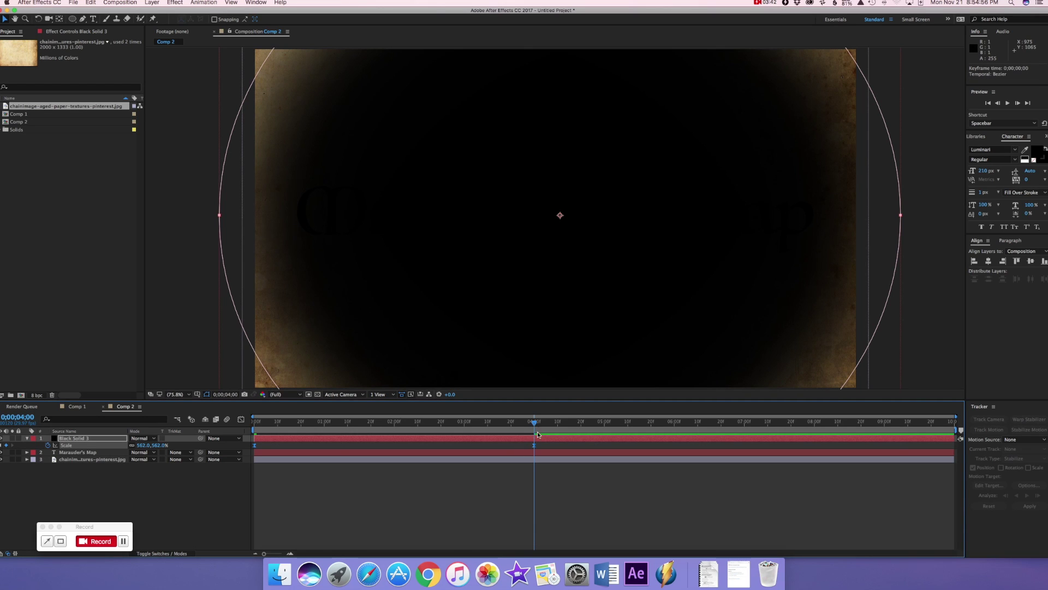
drag(534, 422, 227, 418)
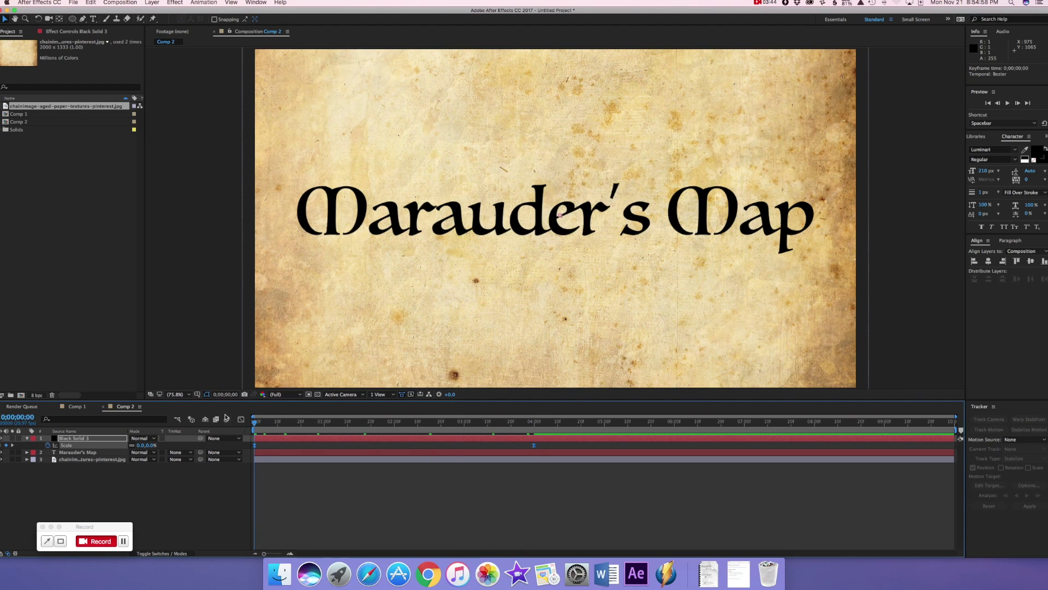
Preview the black solid's scale animation and return the playhead to the start of the composition.
key(space)
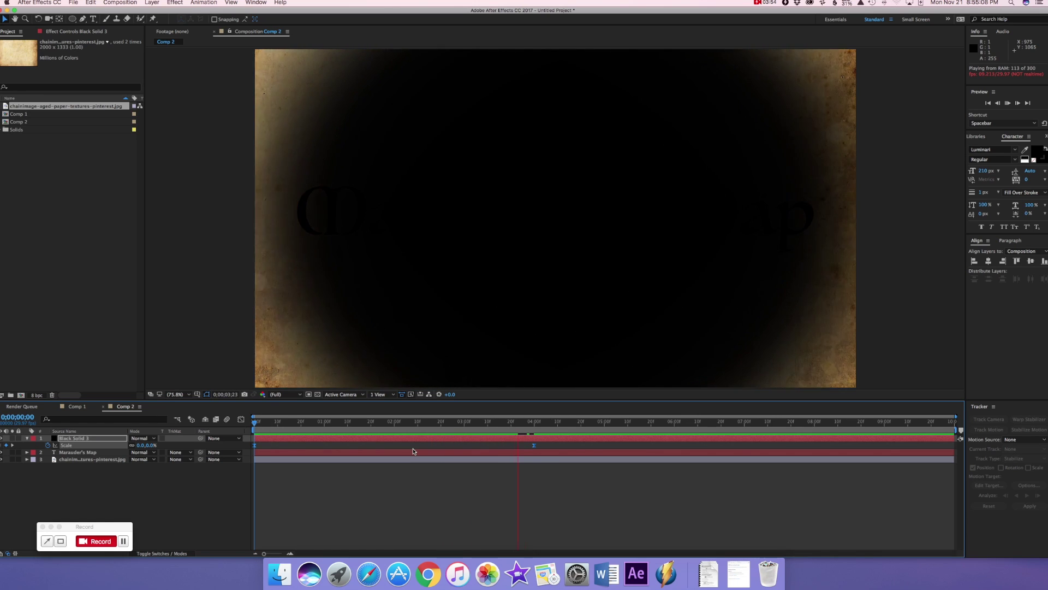
click(554, 423)
drag(554, 424, 240, 415)
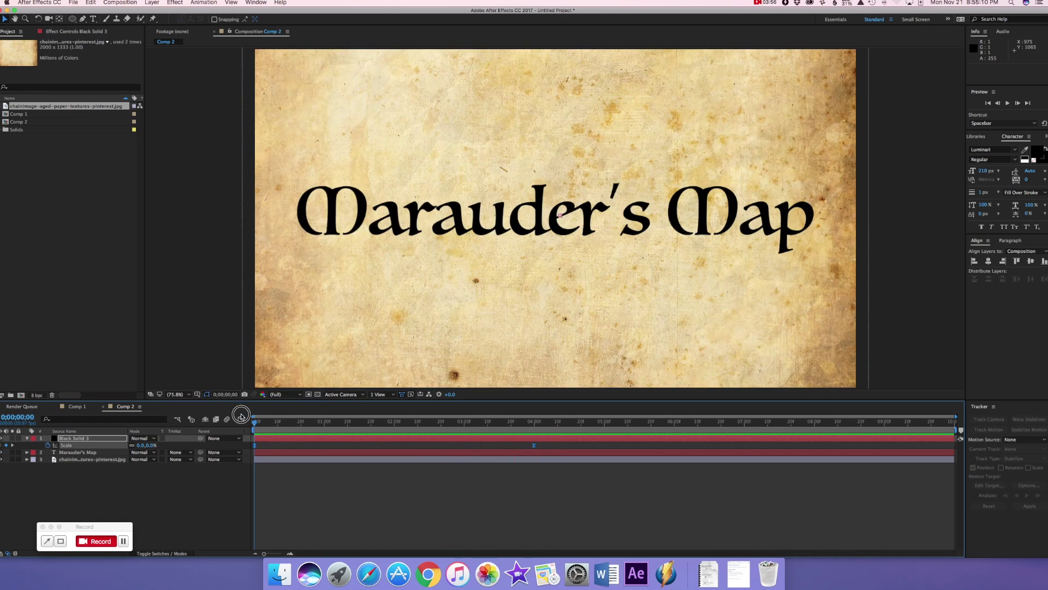
Set the Marauder's Map text layer's track matte to Alpha Matte "Black Solid 3".
click(177, 453)
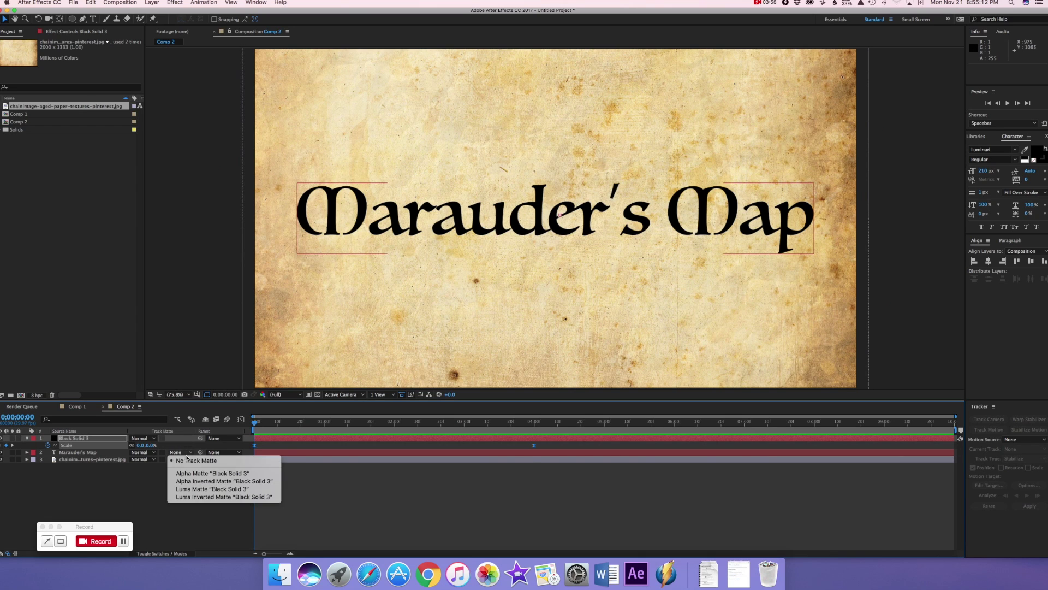
click(111, 454)
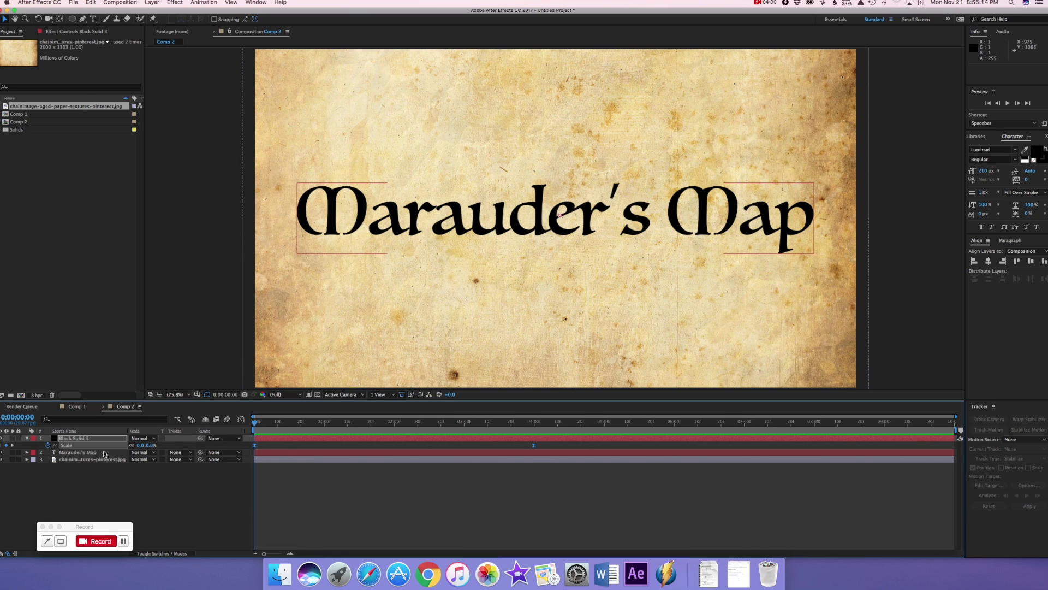
click(175, 453)
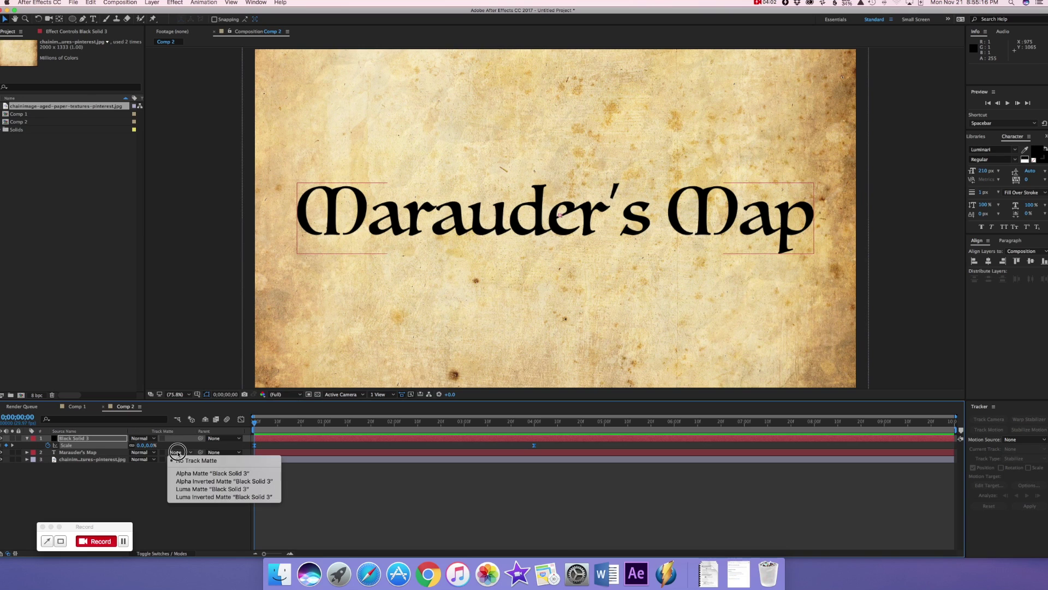
click(202, 473)
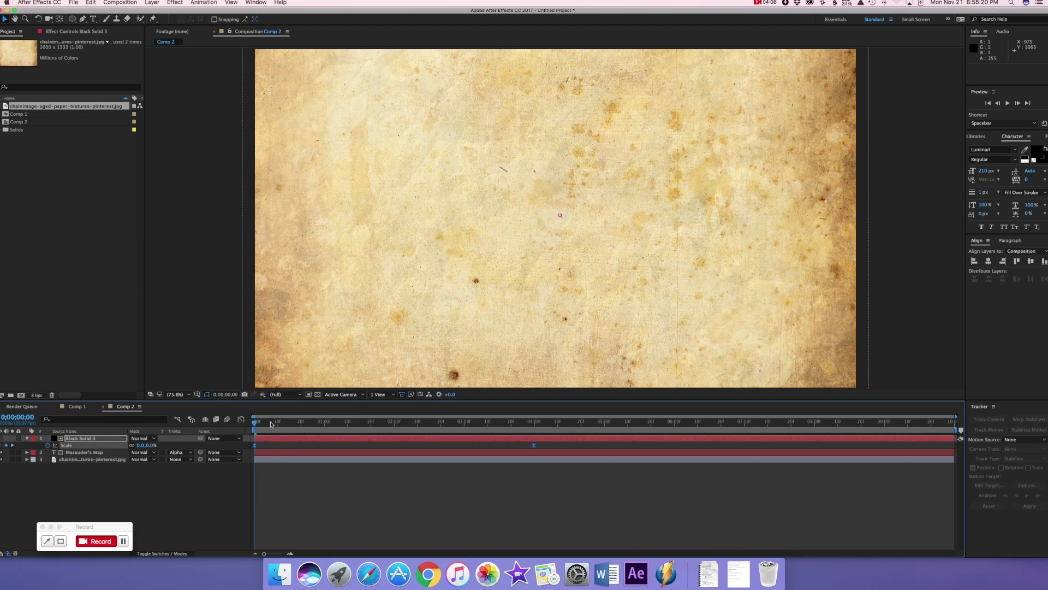
Play back the matte-driven text reveal and bring the playhead back to the start.
key(space)
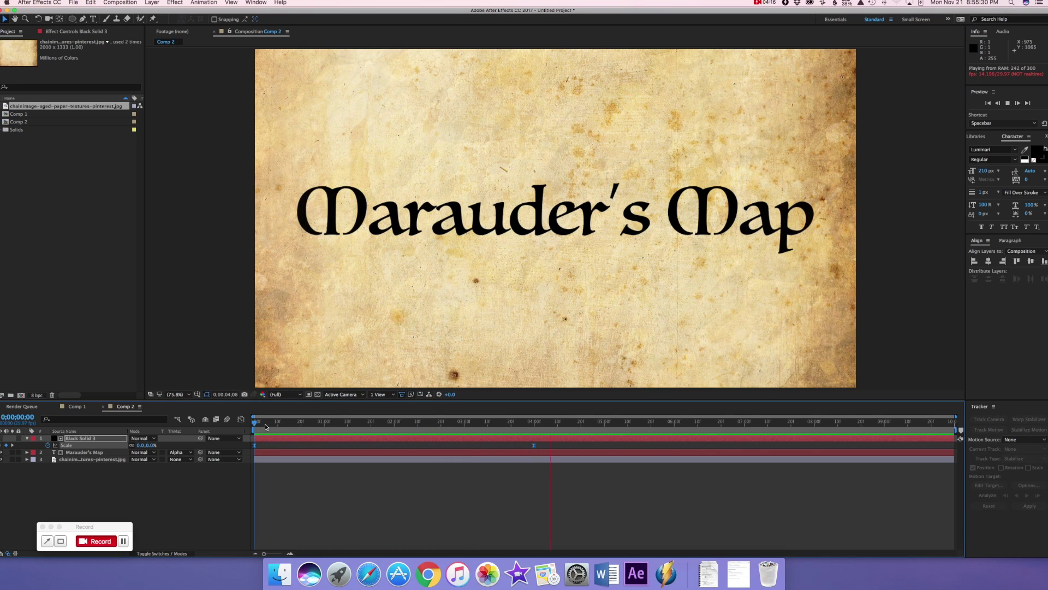
click(579, 427)
drag(576, 425, 244, 413)
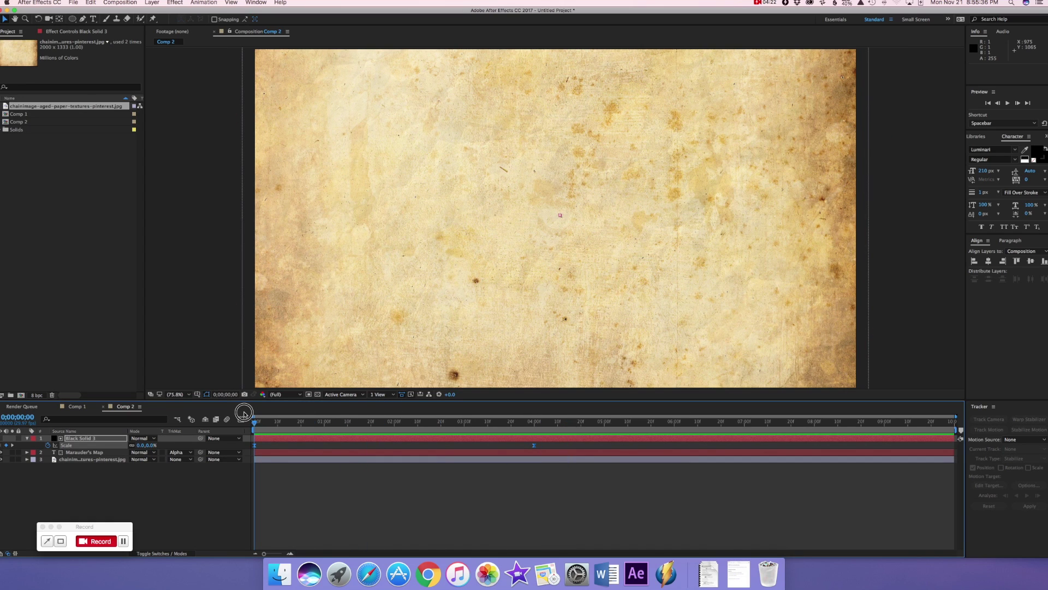
mouse_move(244, 413)
mouse_down()
mouse_move(336, 427)
mouse_move(253, 431)
mouse_up()
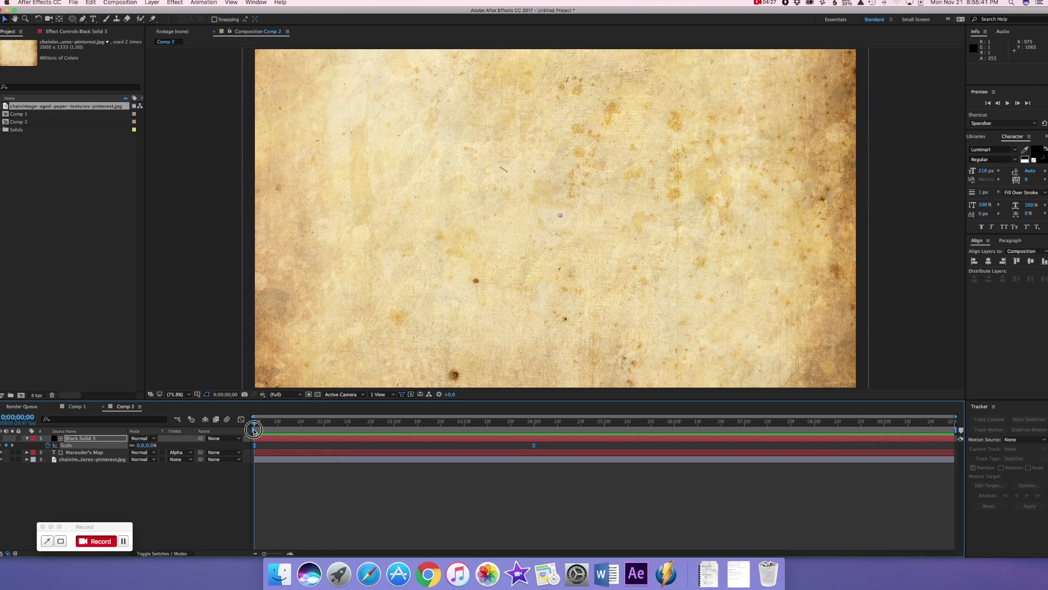
Add a new black solid above the other layers and draw an elliptical mask nearly filling the frame on it.
click(204, 498)
click(284, 440)
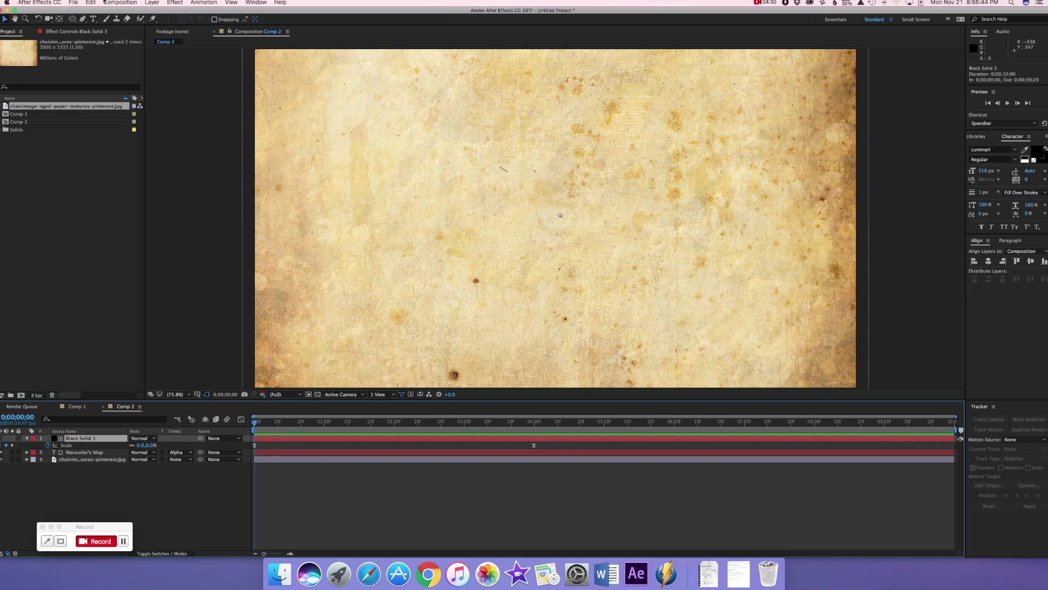
click(152, 3)
mouse_move(158, 10)
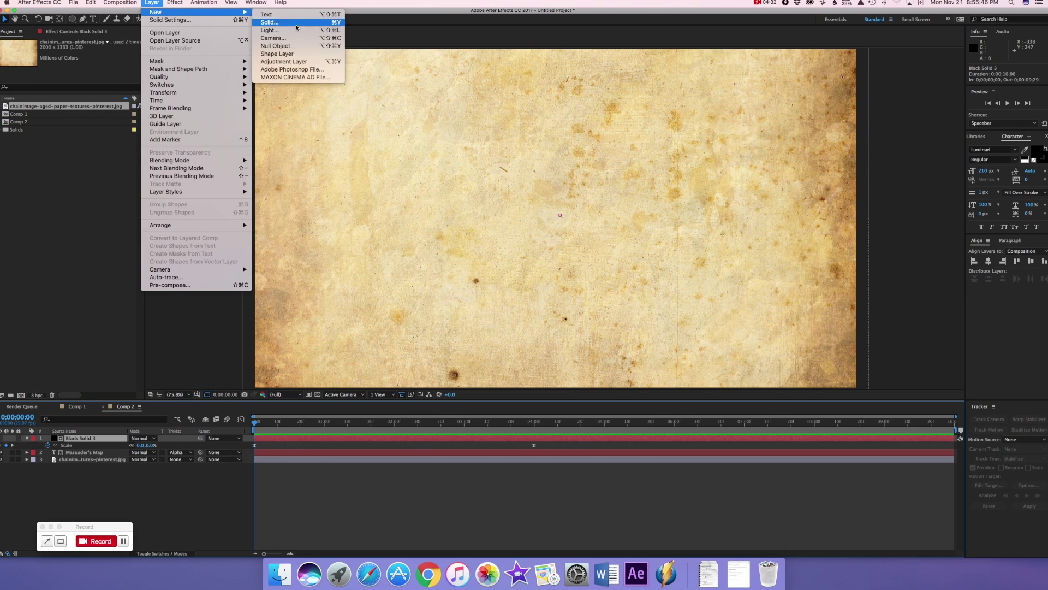
click(268, 22)
click(593, 359)
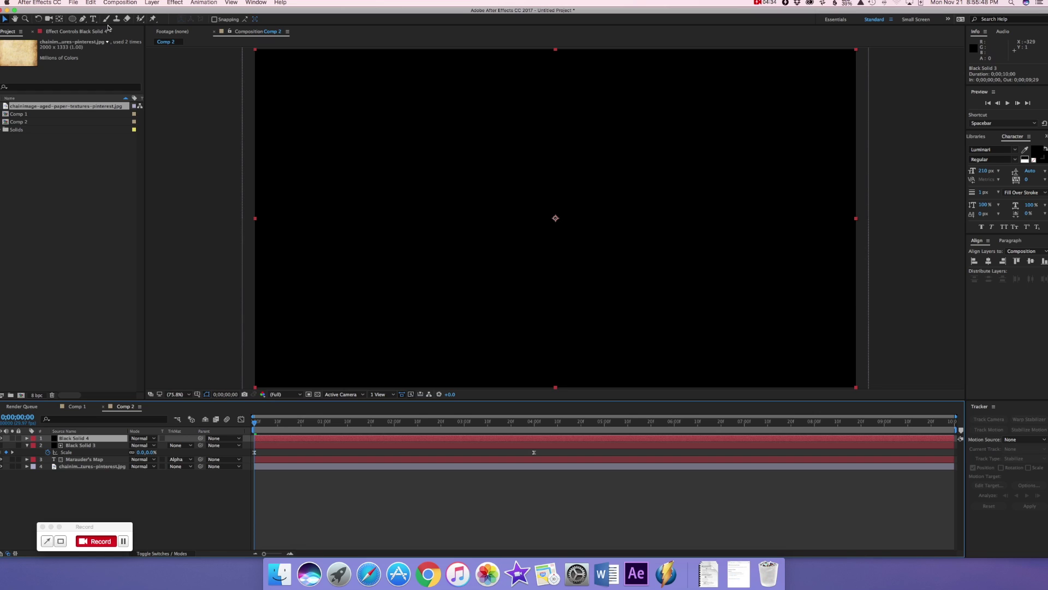
click(72, 20)
mouse_move(265, 56)
mouse_down()
mouse_move(838, 329)
mouse_move(849, 375)
mouse_up()
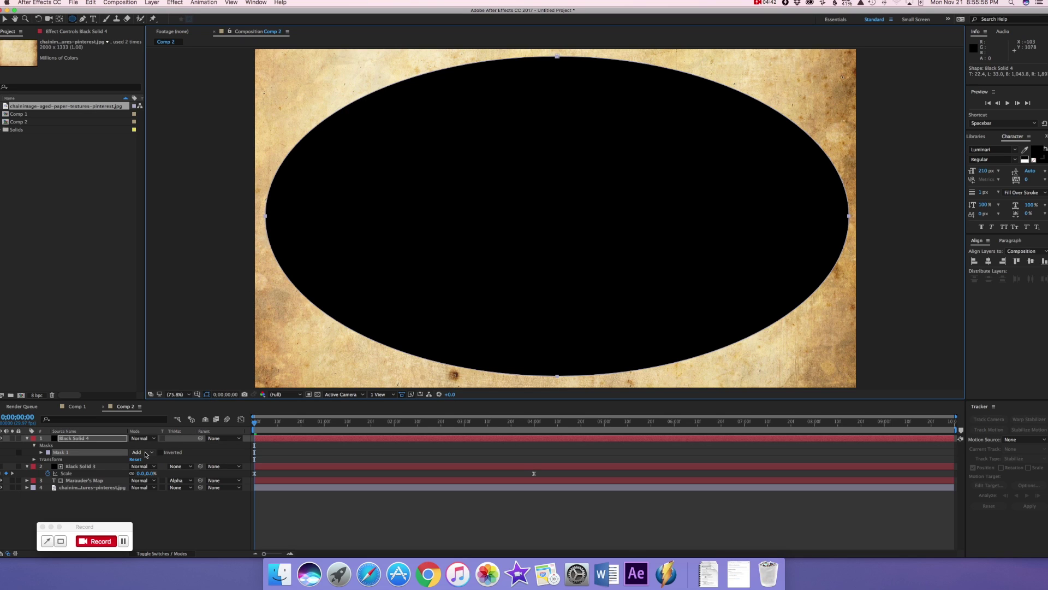
Set the elliptical mask's mode to Subtract and its feather to 764 pixels.
click(145, 453)
click(148, 471)
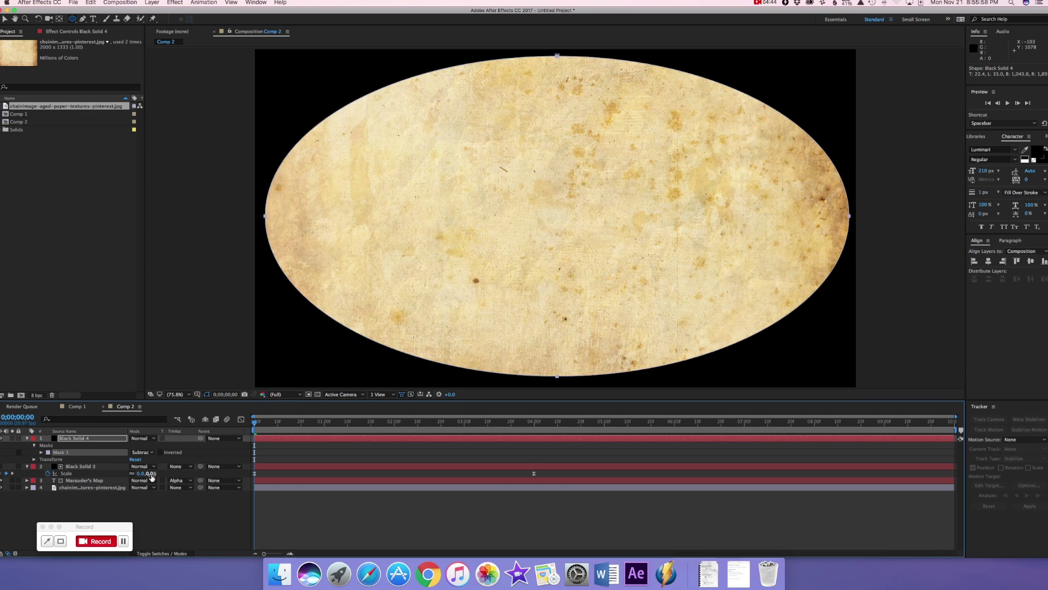
click(41, 453)
drag(142, 468, 441, 448)
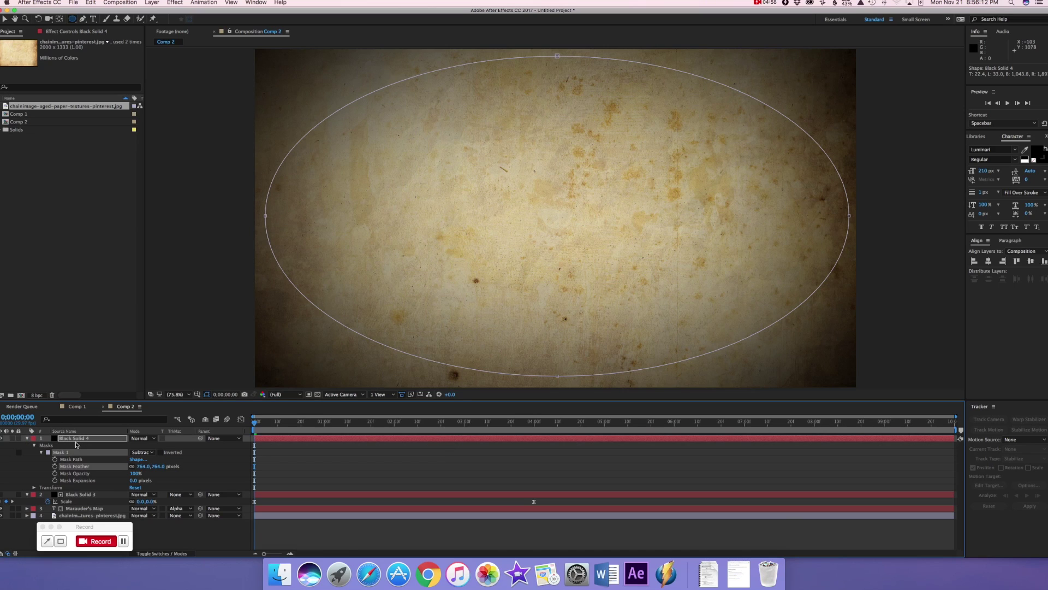
Reshape the elliptical mask by extending its left and bottom edges beyond the frame and pulling its top and right edges inward.
click(3, 19)
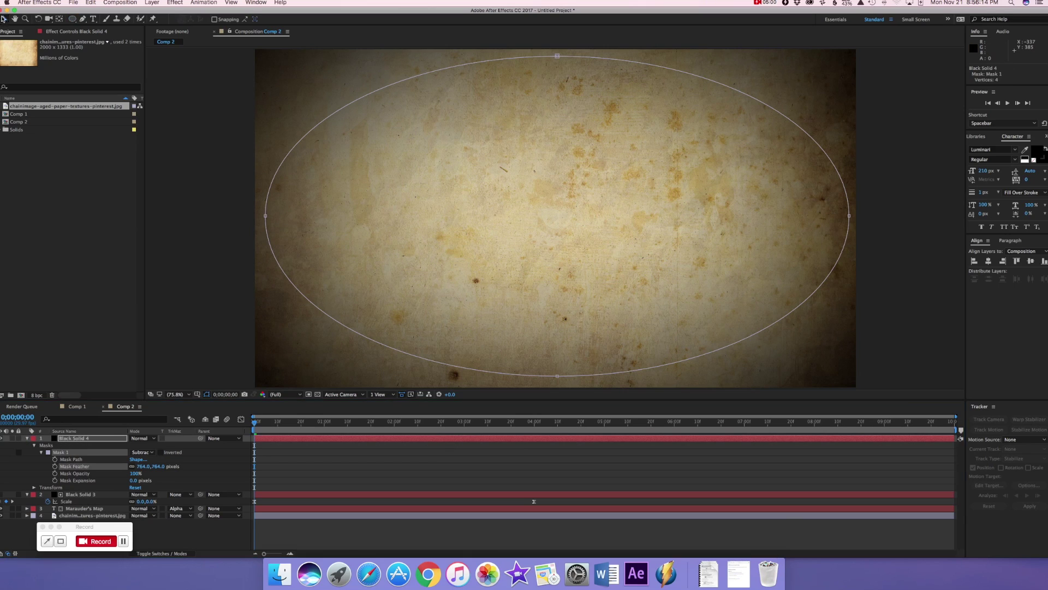
double_click(266, 217)
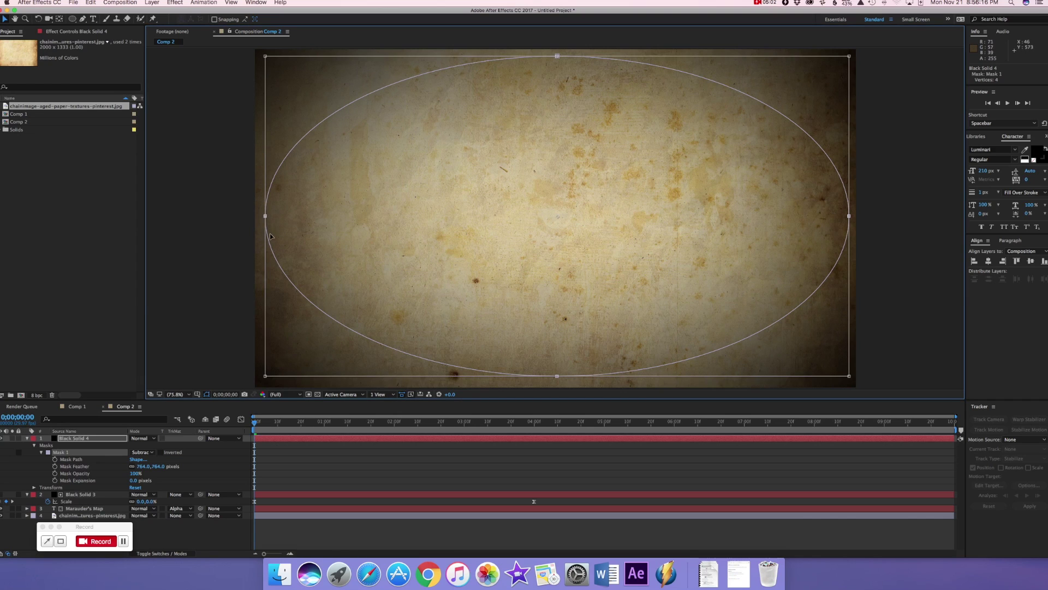
drag(267, 216, 257, 215)
drag(553, 376, 542, 428)
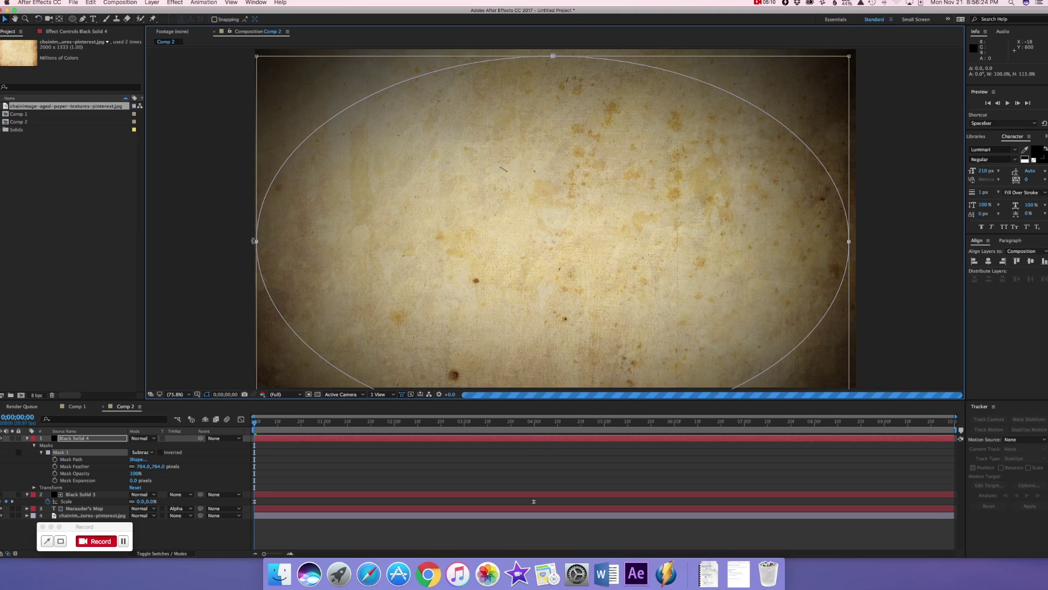
drag(256, 240, 205, 250)
drag(528, 55, 524, 96)
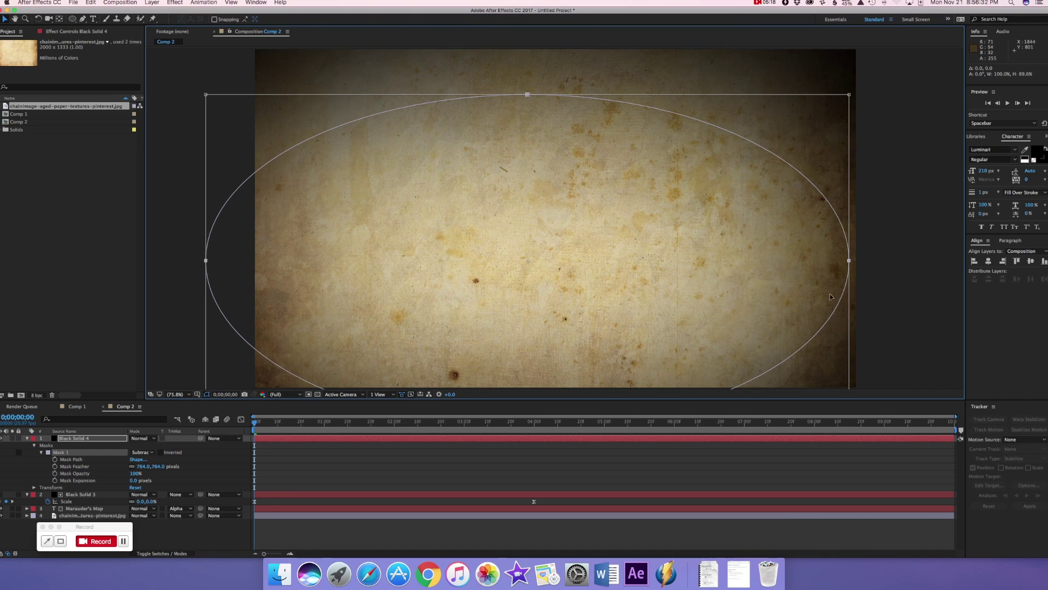
mouse_move(849, 261)
mouse_down()
mouse_move(894, 258)
mouse_move(756, 251)
mouse_move(834, 252)
mouse_up()
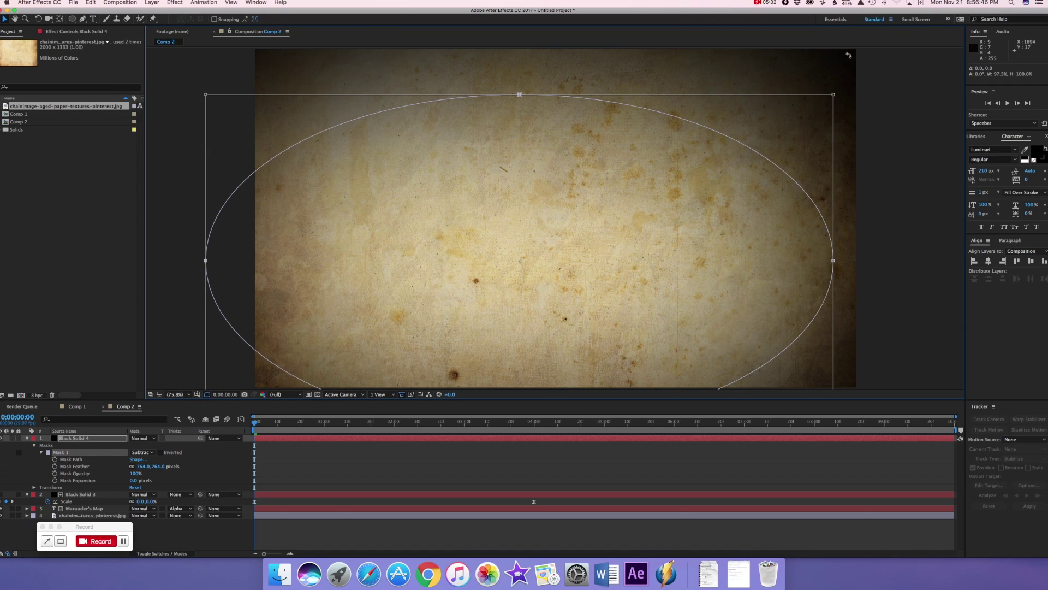
click(619, 529)
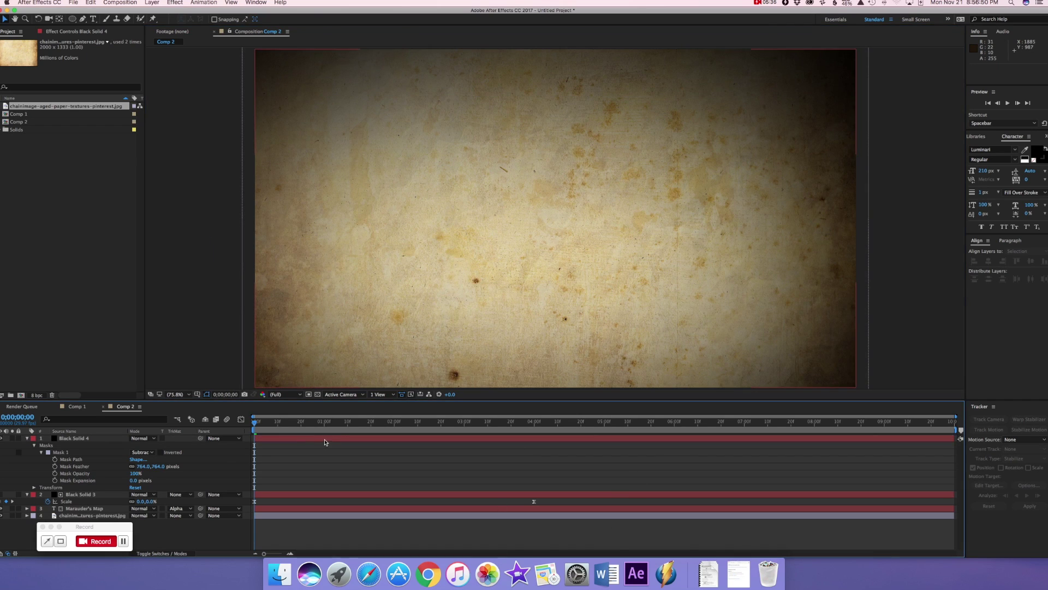
Keyframe the vignette solid's scale from 100% at the start to 130% at the end of the composition.
click(325, 439)
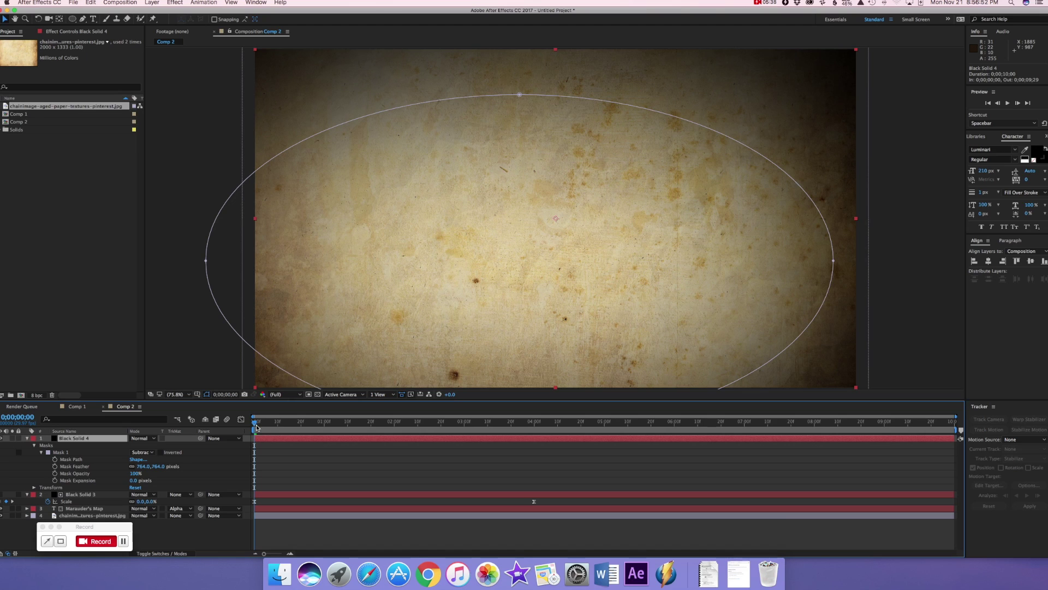
key(s)
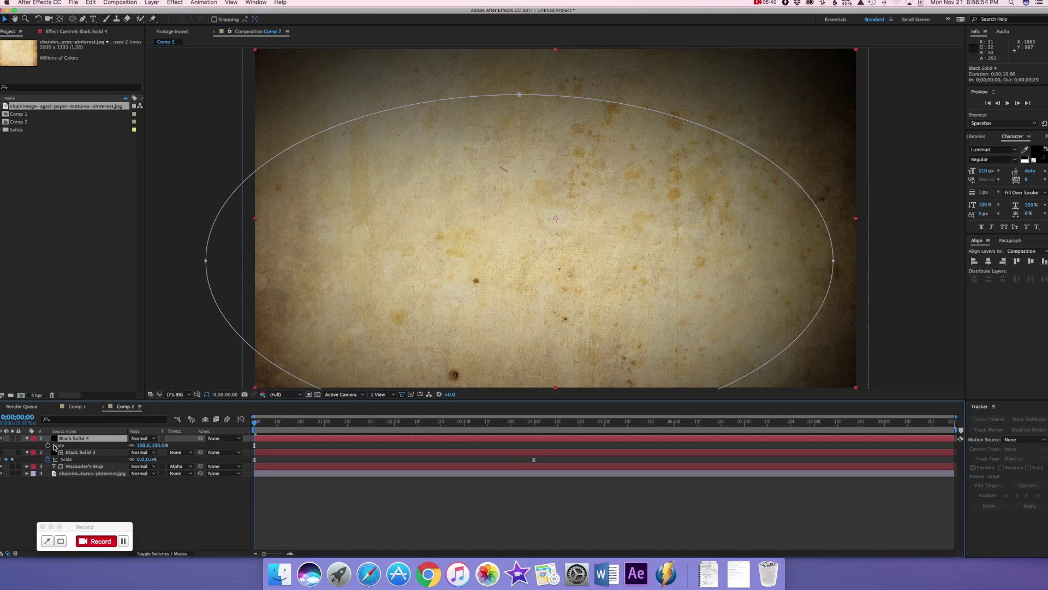
click(48, 445)
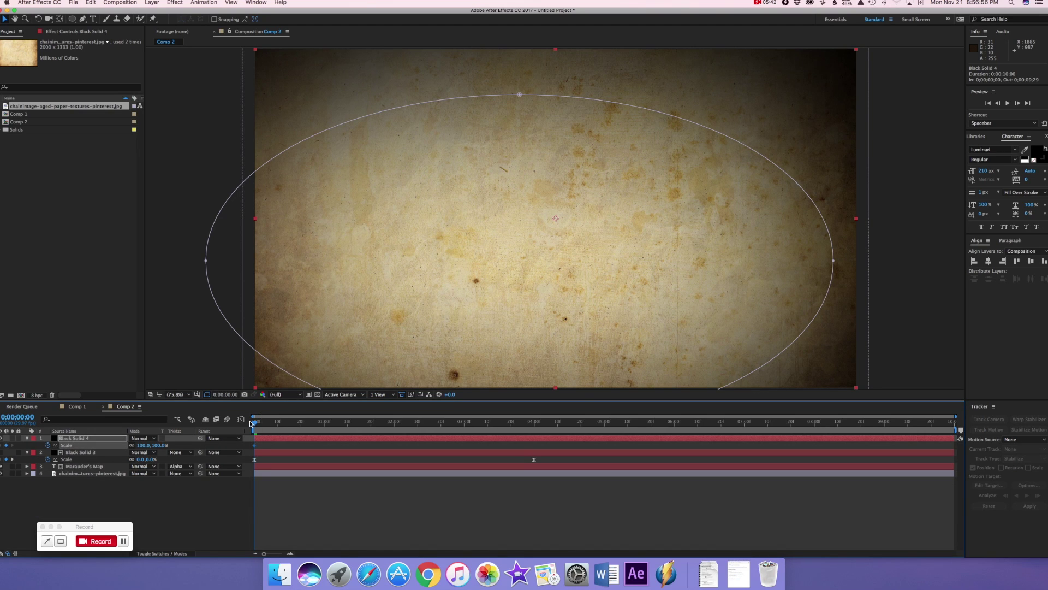
drag(255, 425, 836, 422)
key(End)
drag(141, 447, 149, 445)
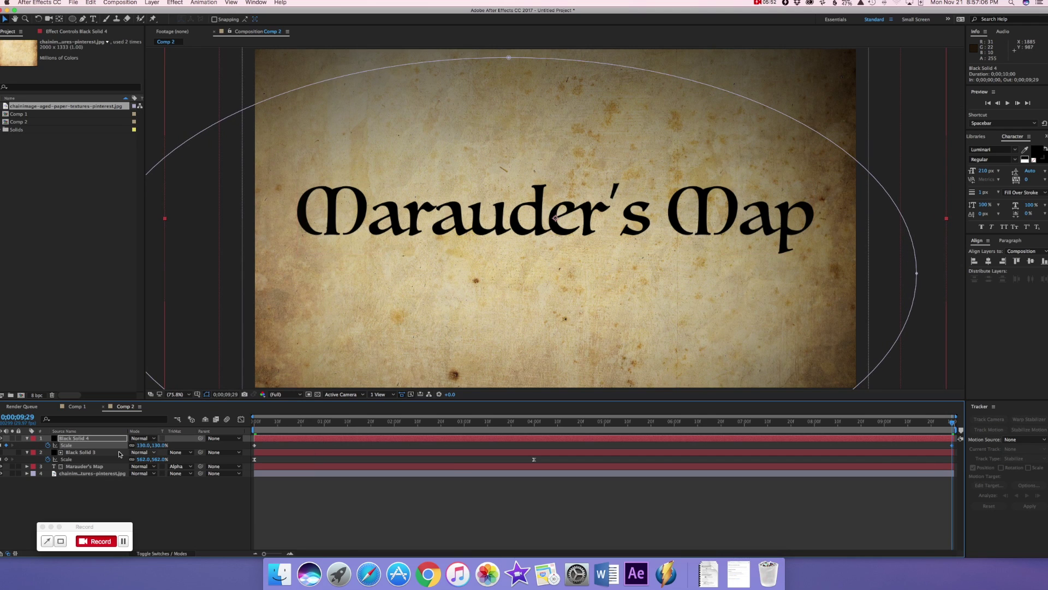
Set the temporal interpolation of the vignette solid's scale keyframes to Bezier.
right_click(256, 446)
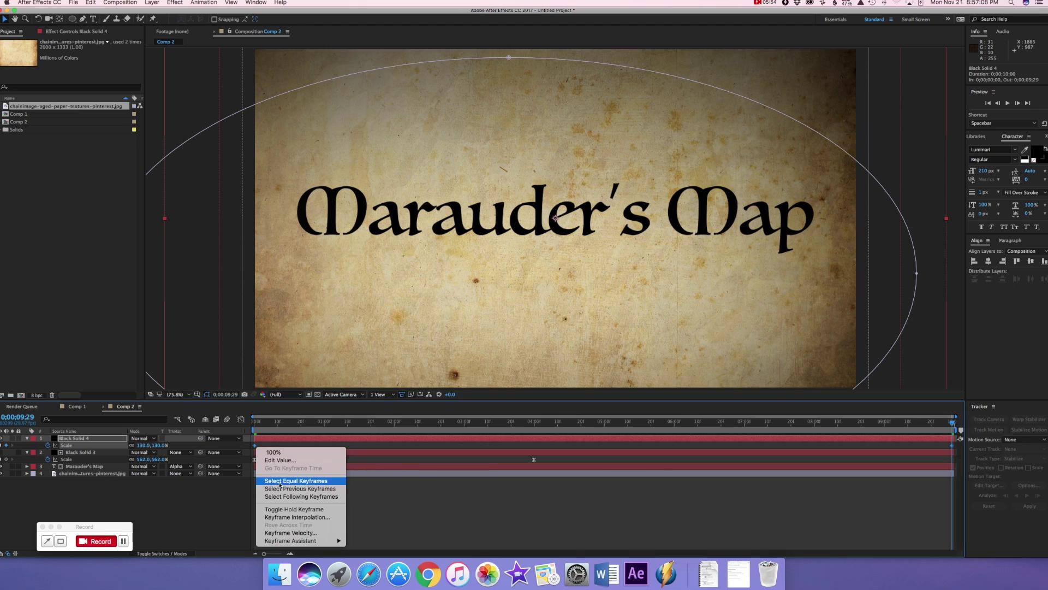
click(295, 517)
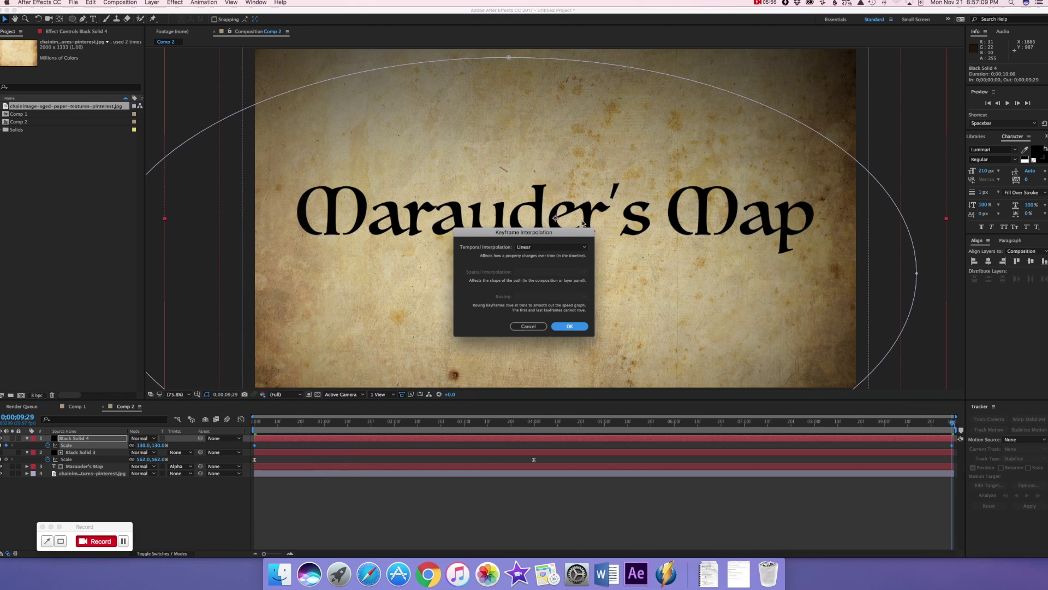
click(557, 248)
click(546, 272)
click(570, 326)
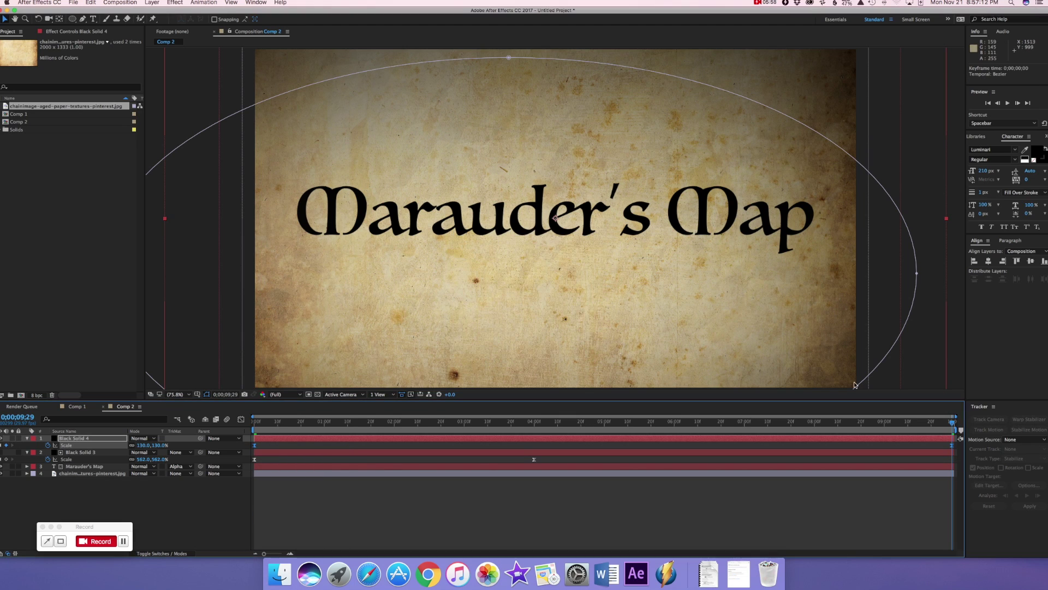
Scrub through the composition to check the growing vignette with the text reveal, and return the playhead to the start.
drag(957, 423, 530, 423)
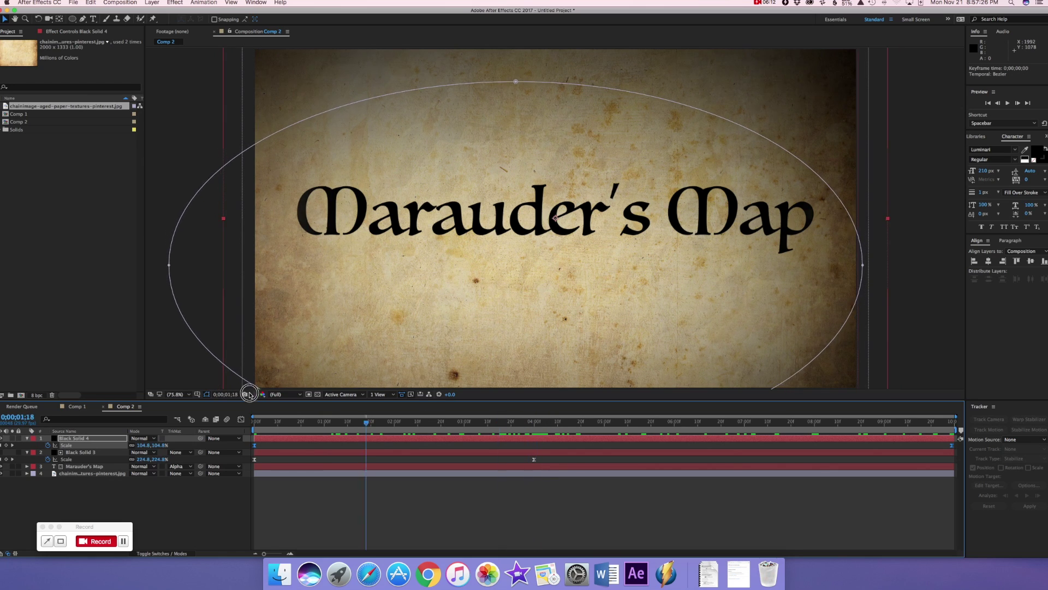
key(Home)
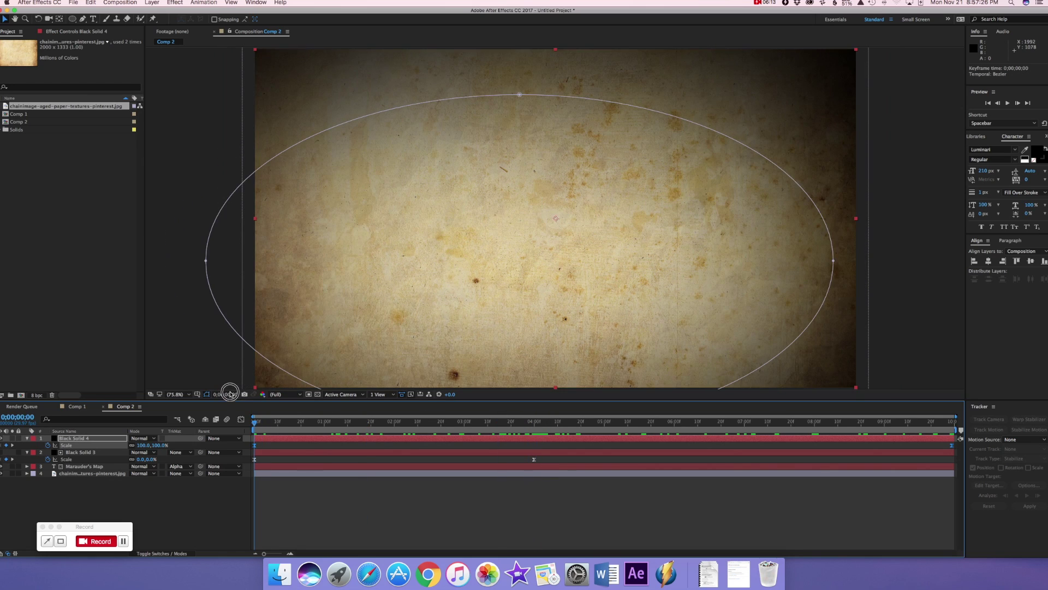
click(174, 500)
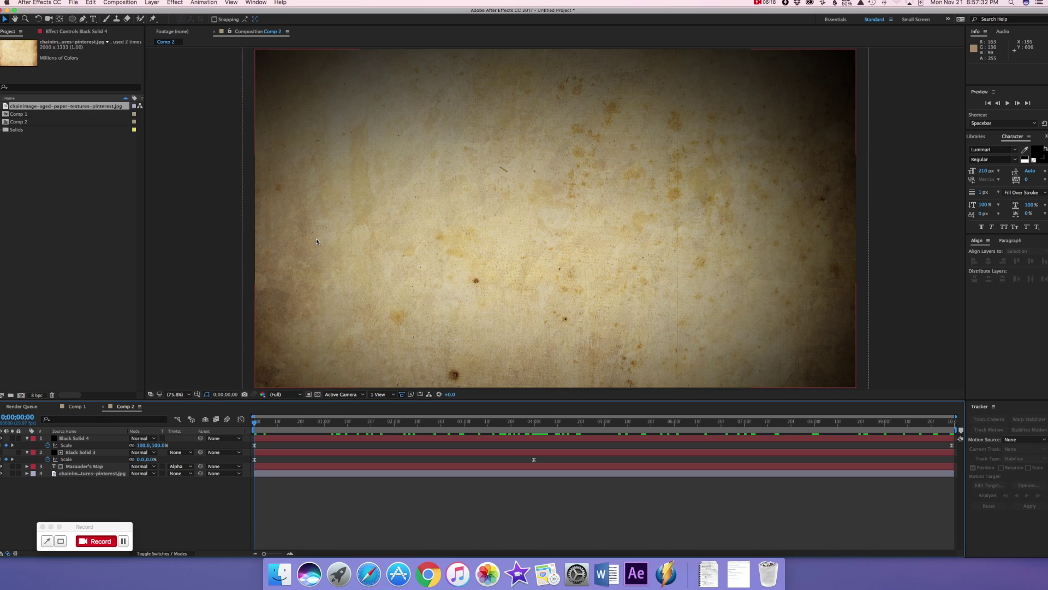
click(78, 408)
click(120, 407)
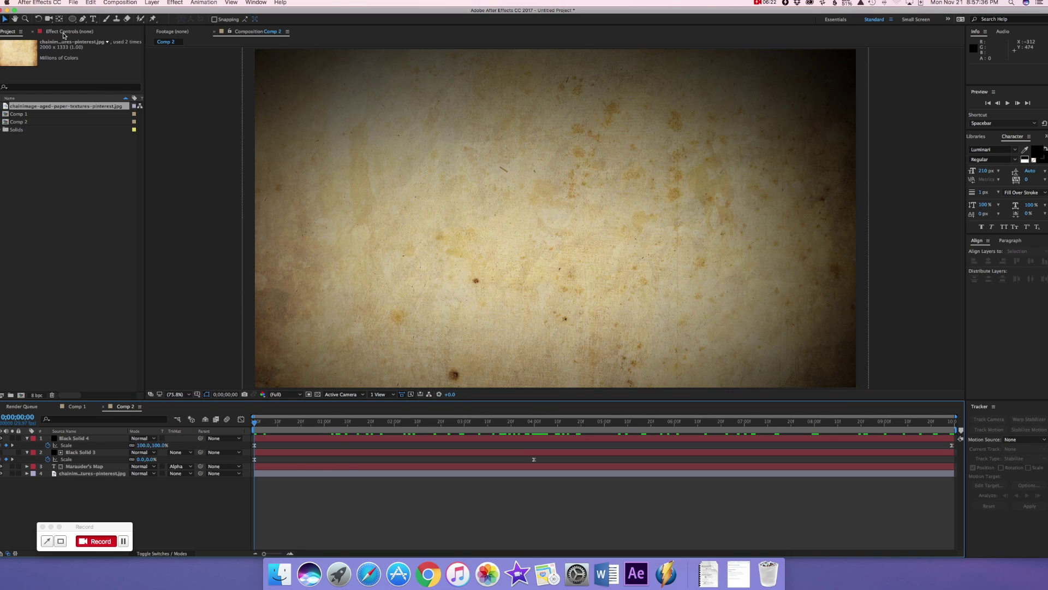
Add a two-node camera named Camera 1 with depth of field enabled and a 33.33 mm focal length.
click(153, 2)
mouse_move(180, 11)
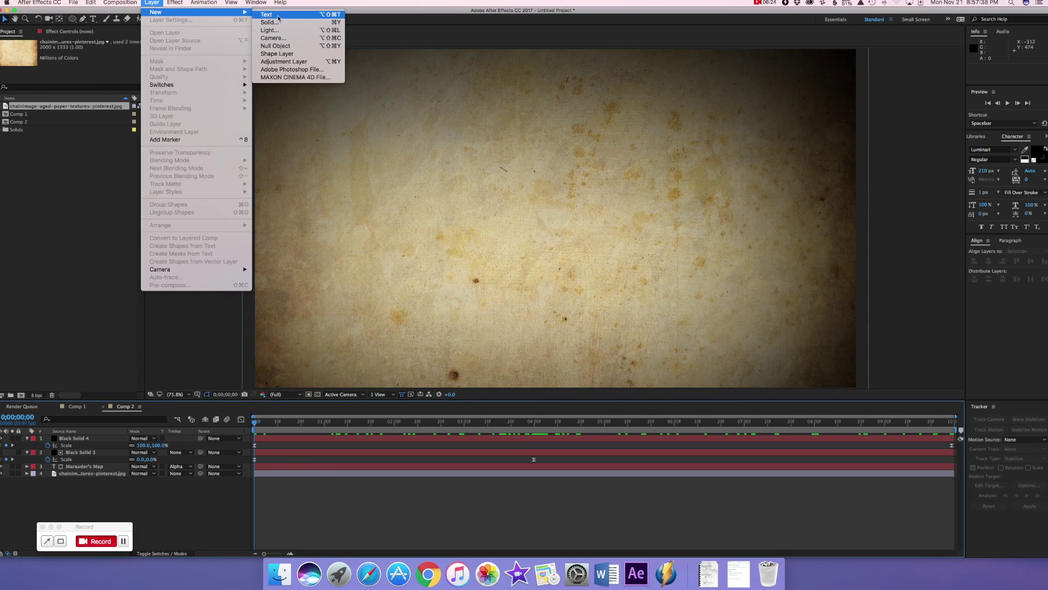
click(284, 42)
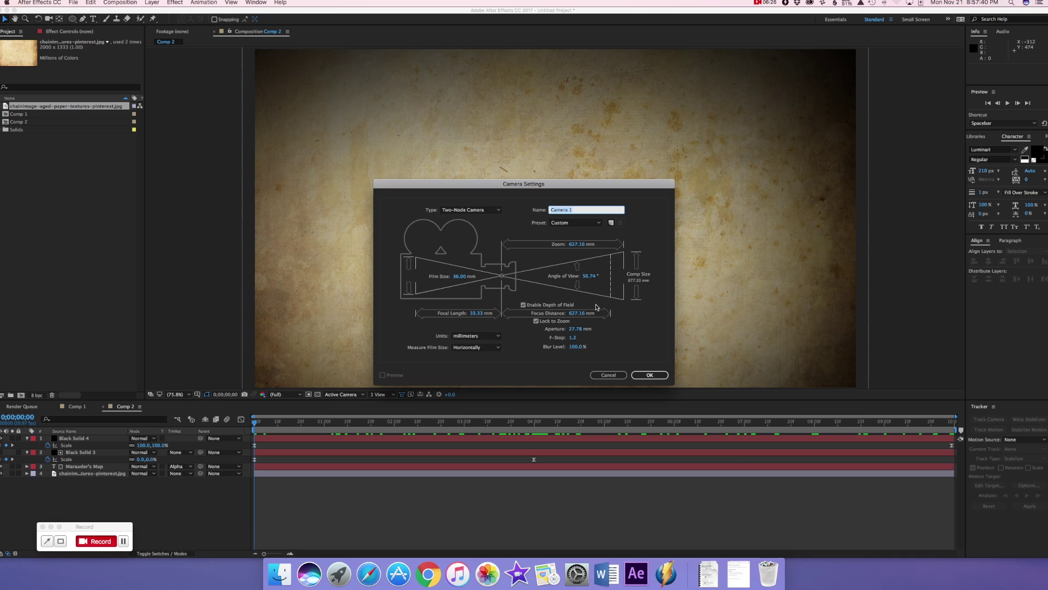
click(650, 375)
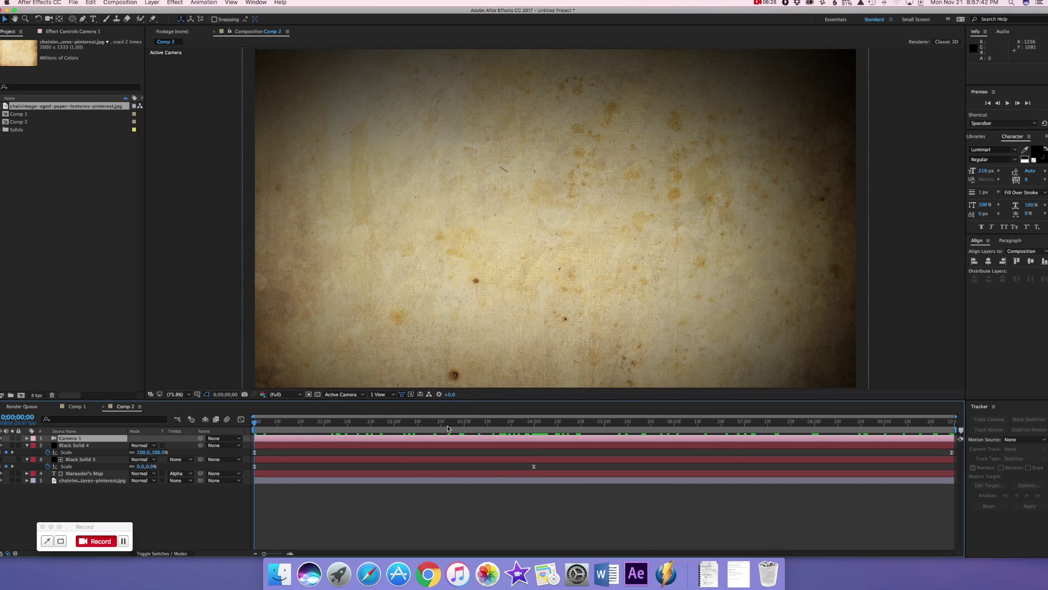
Make both black solids, the Marauder's Map text and the aged paper image 3D layers, and collapse the solids' properties.
click(162, 553)
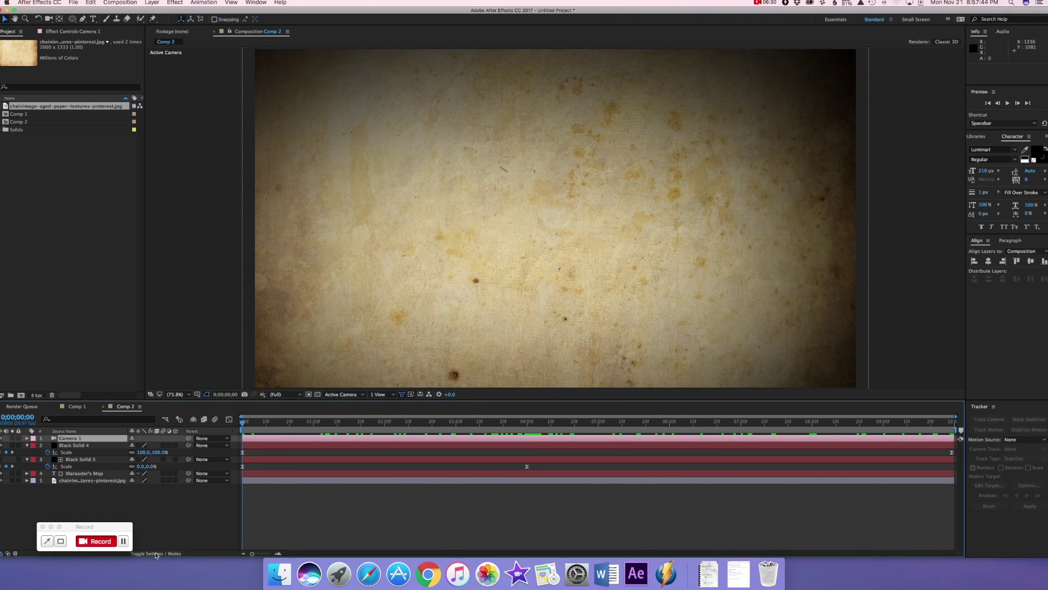
click(176, 445)
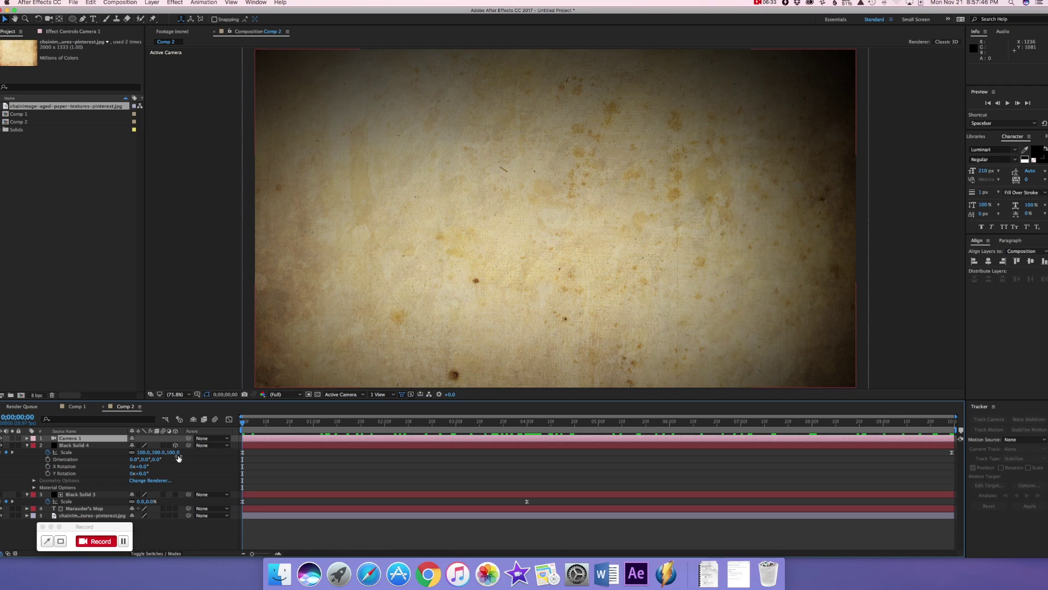
click(27, 445)
click(27, 452)
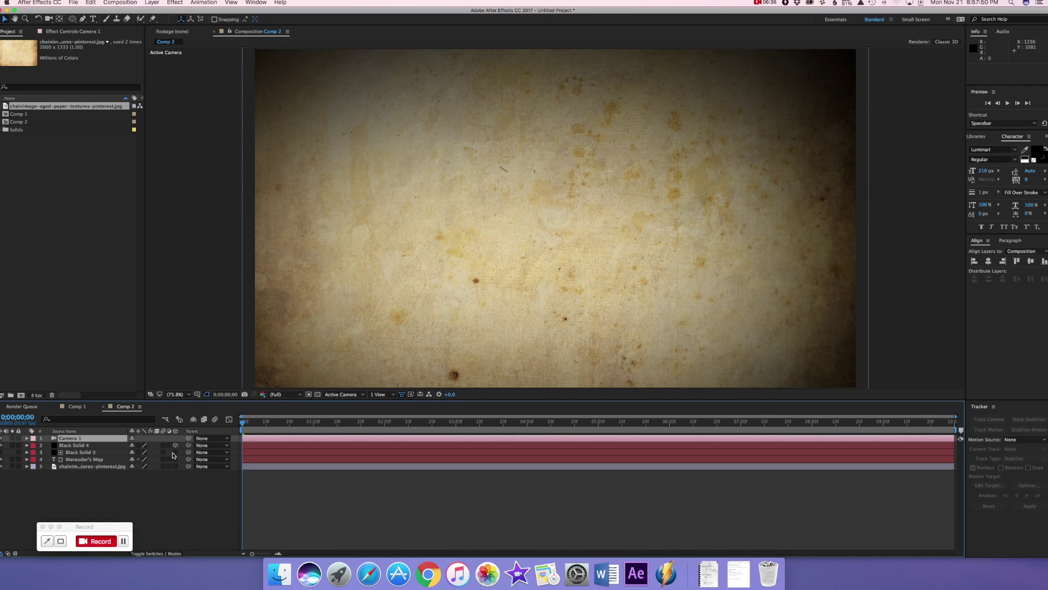
click(175, 459)
Keyframe Camera 1's position from Z -1777.8 at the start to Z -1604.8 at the end of the composition.
key(p)
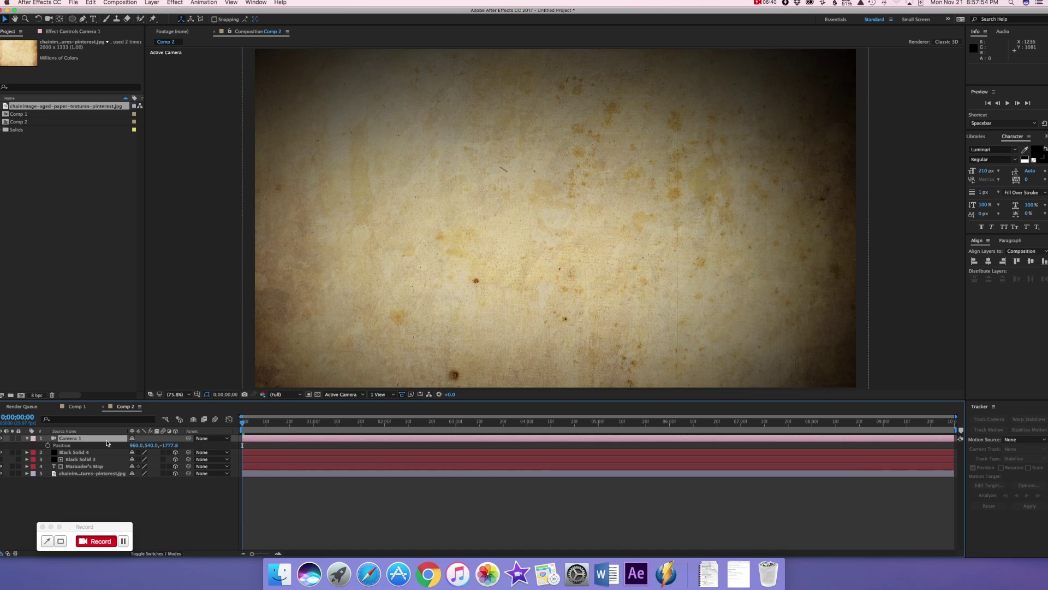
click(49, 446)
key(End)
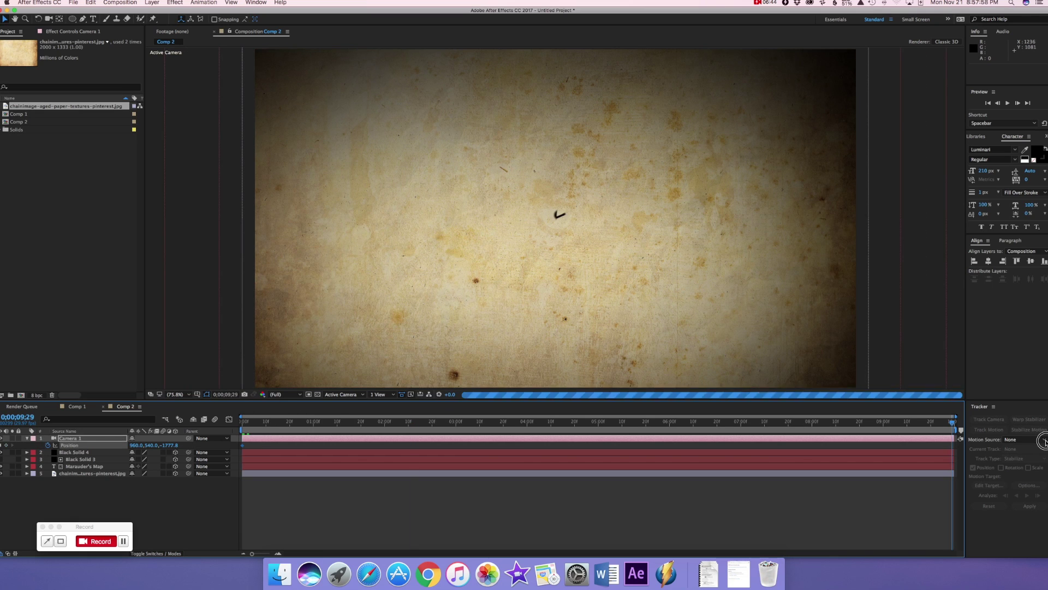
drag(168, 445, 230, 437)
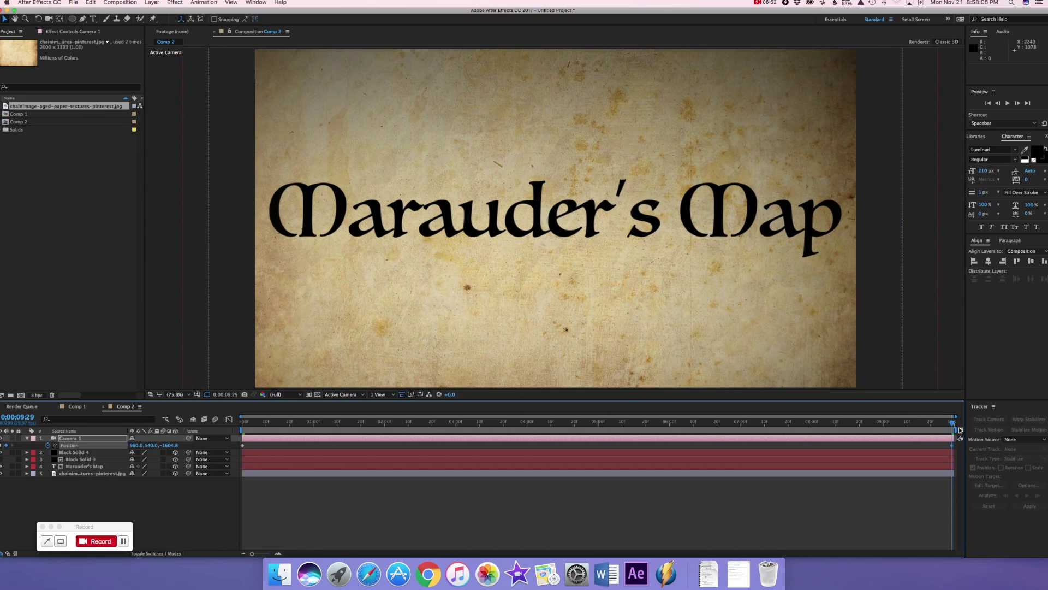
Set the temporal interpolation of Camera 1's position keyframes to Bezier.
click(69, 445)
right_click(243, 445)
click(281, 516)
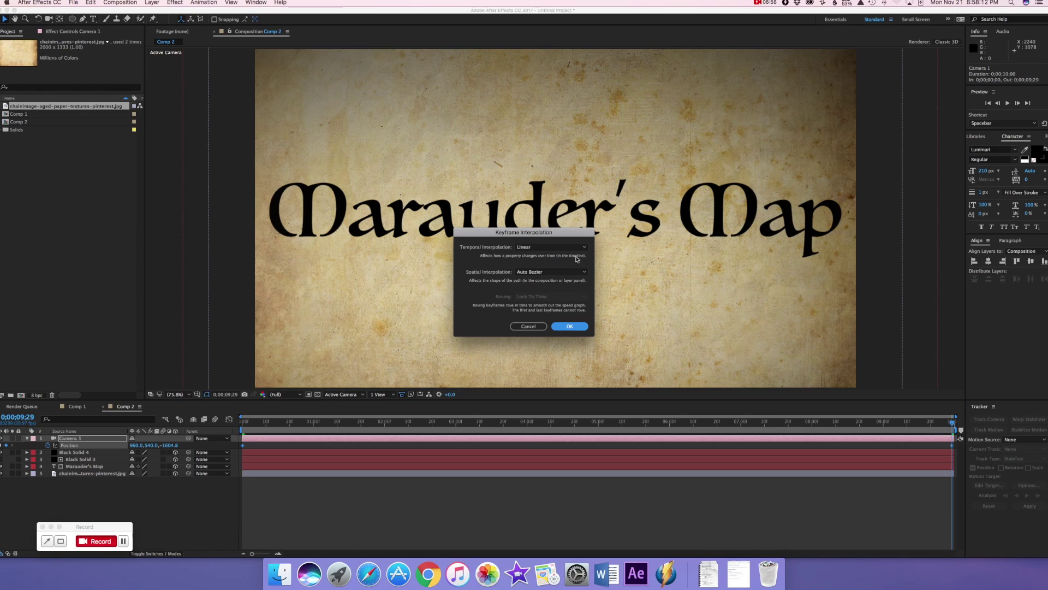
click(555, 248)
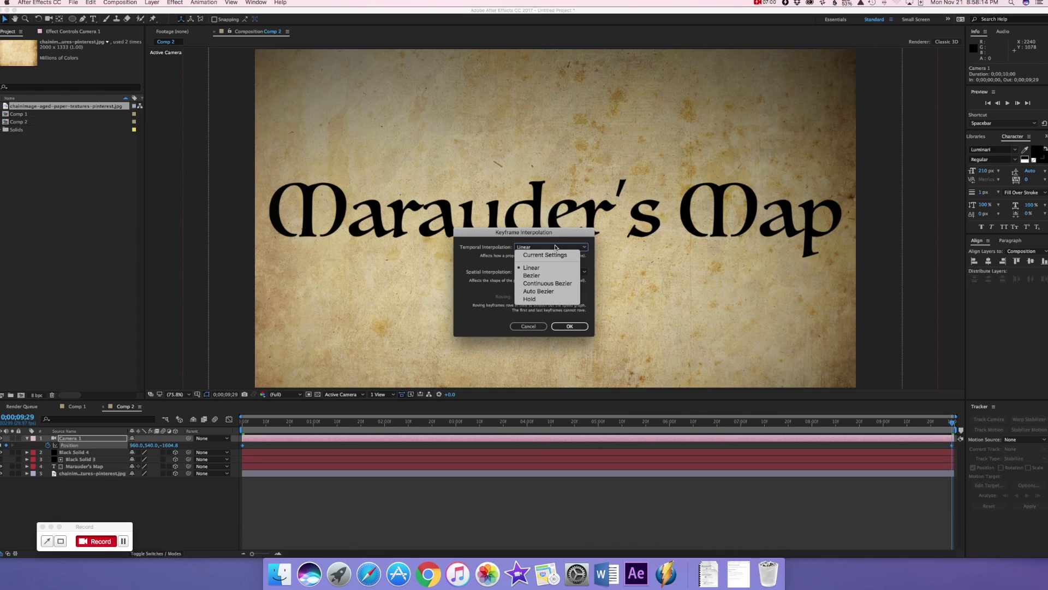
click(543, 268)
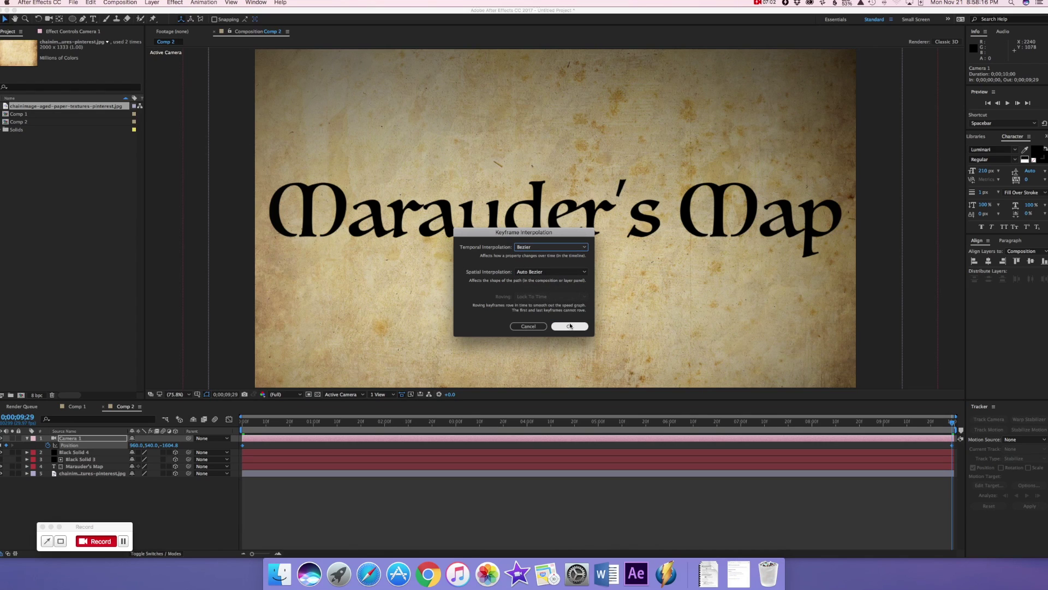
click(570, 326)
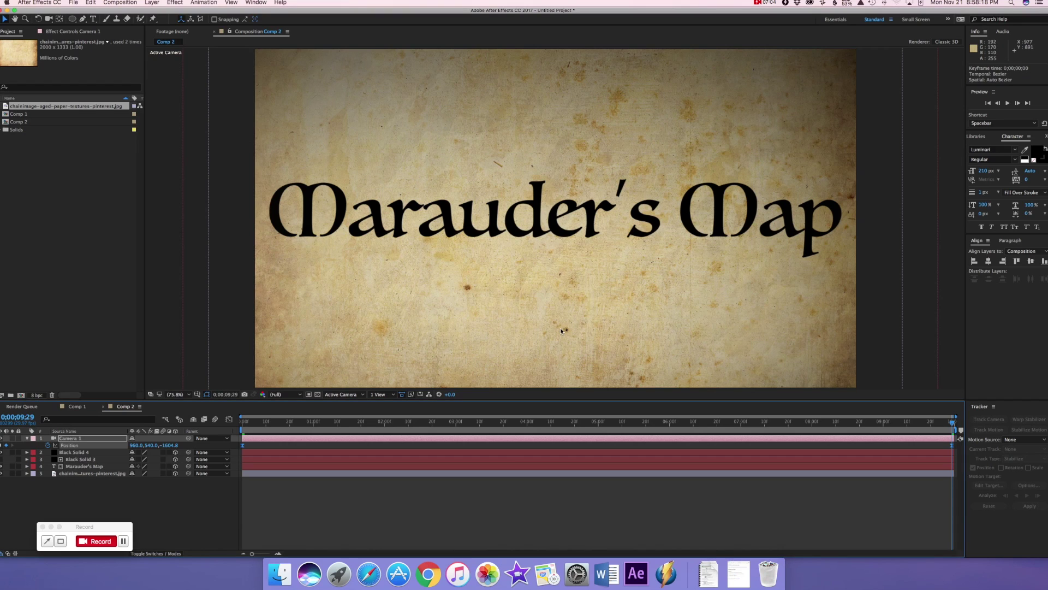
Preview the composition from the start to check the camera push-in with the text reveal and vignette.
key(space)
key(space)
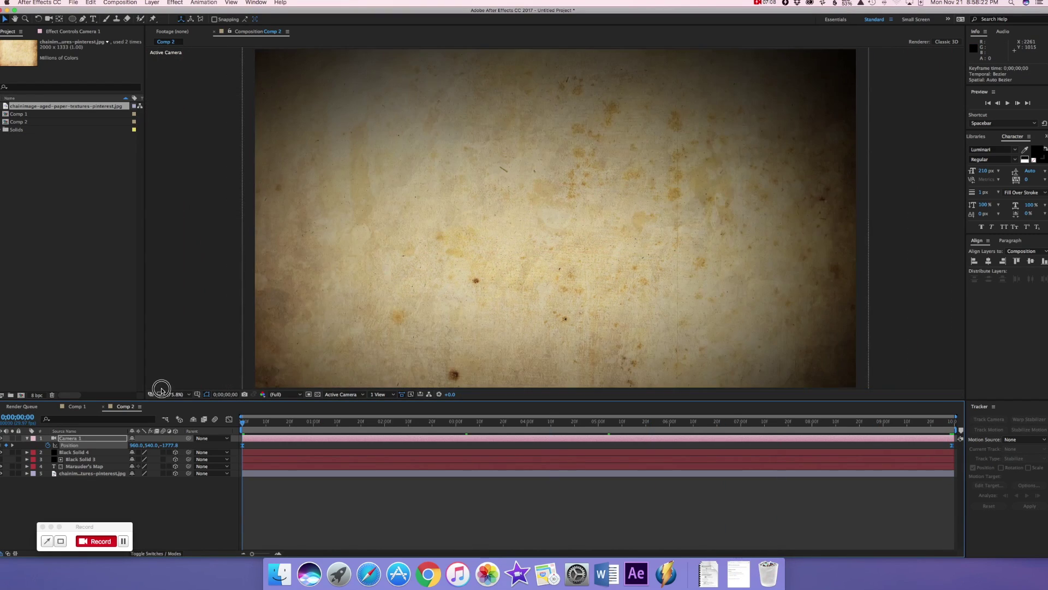
key(space)
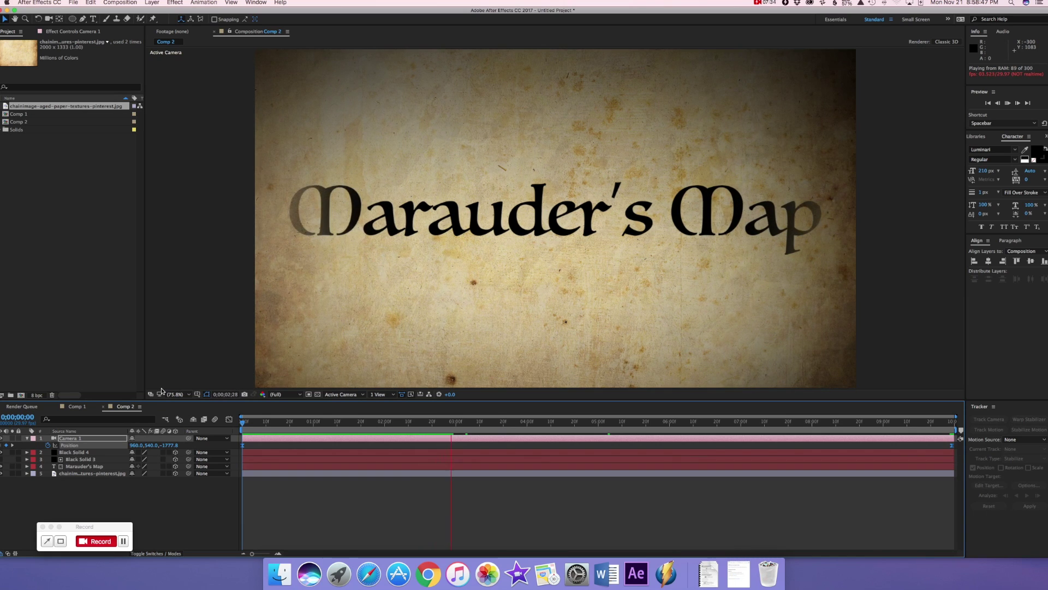
key(space)
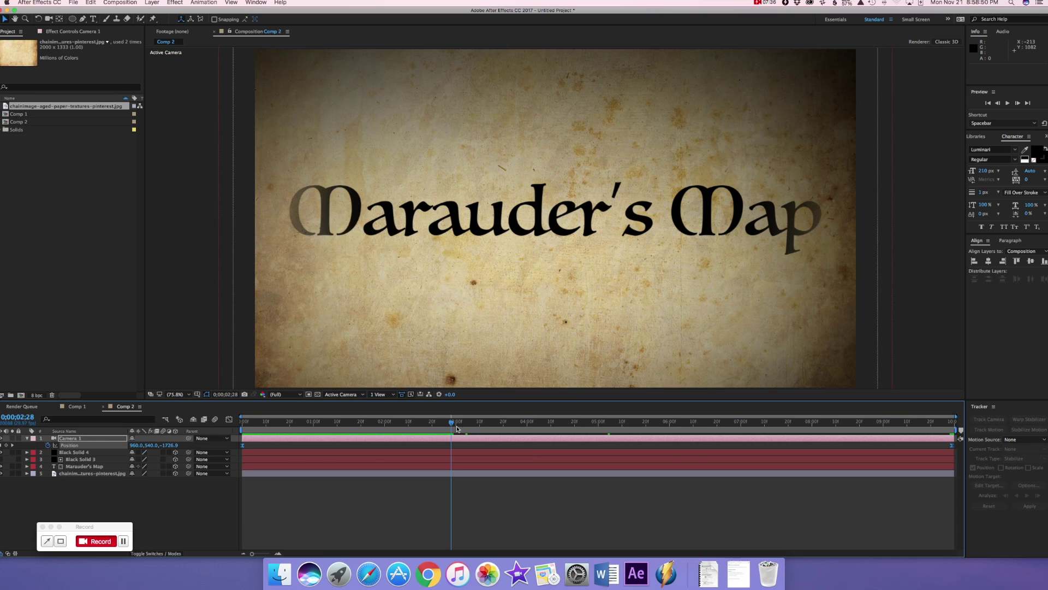
mouse_move(452, 425)
mouse_down()
mouse_move(258, 422)
mouse_move(441, 414)
mouse_up()
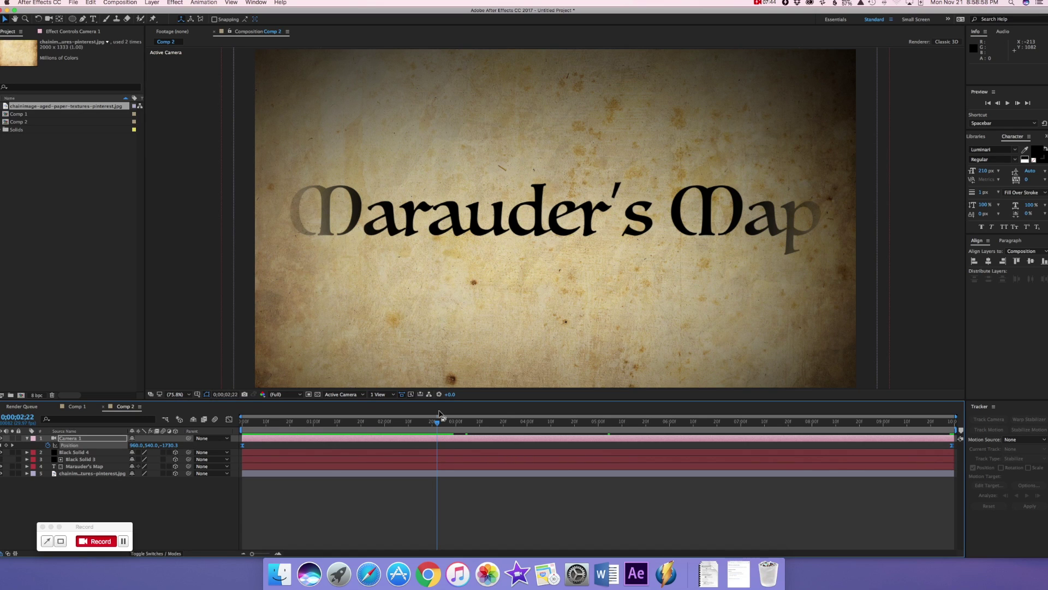
click(758, 3)
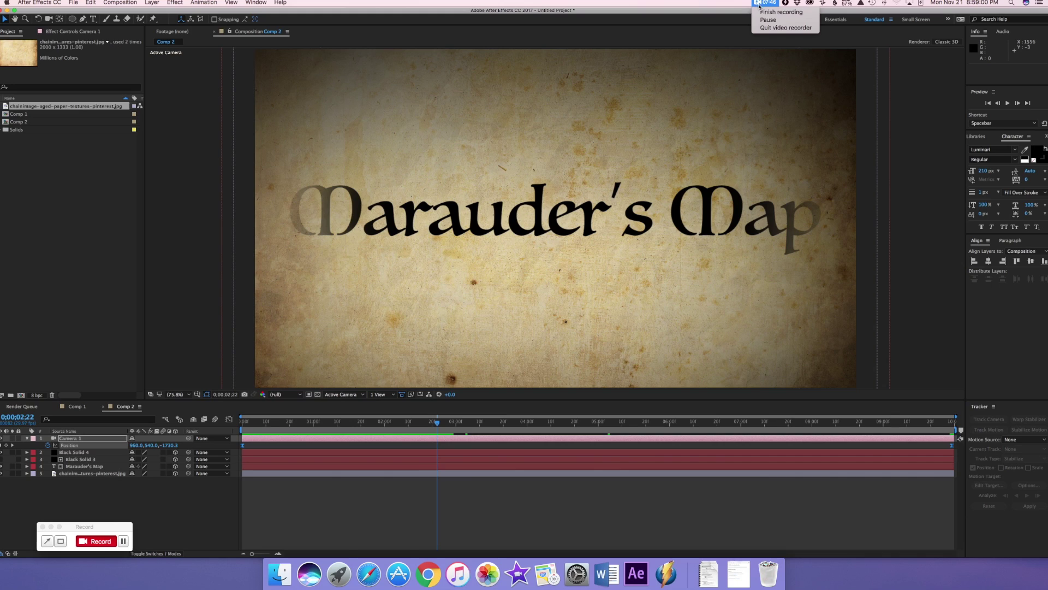